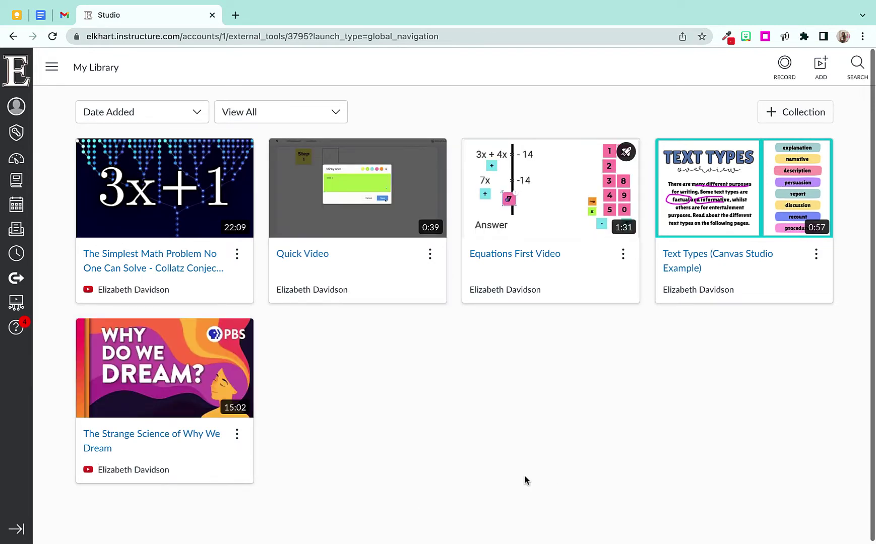
- Go to Studio from the Canvas navigation to show My Library's five saved videos
mouse_move(211, 345)
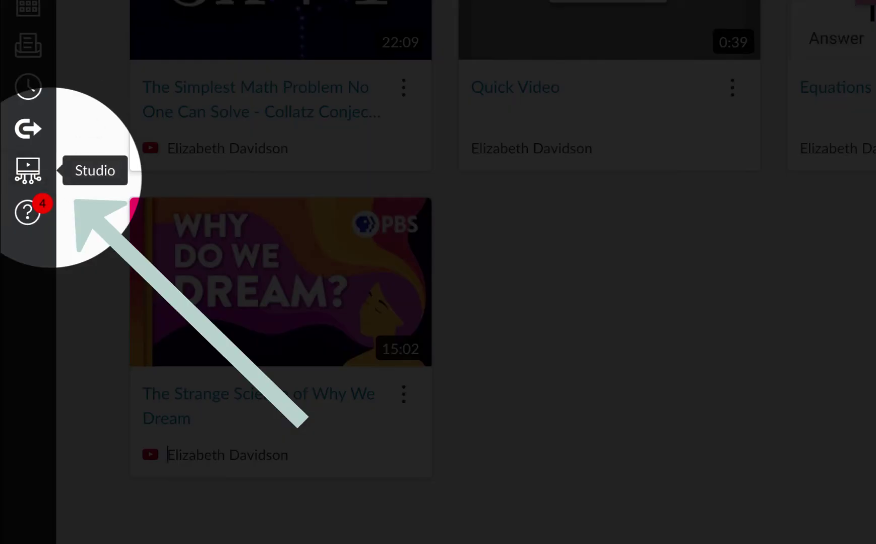
click(28, 171)
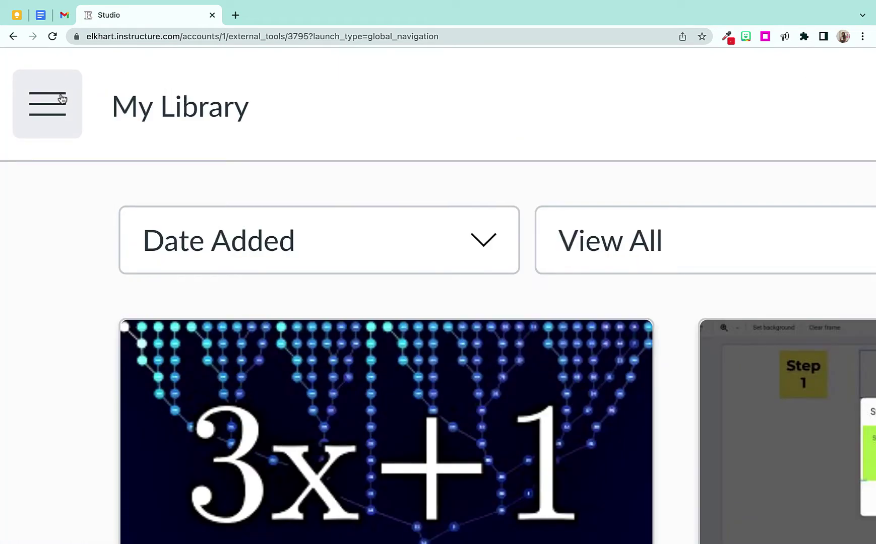
click(56, 66)
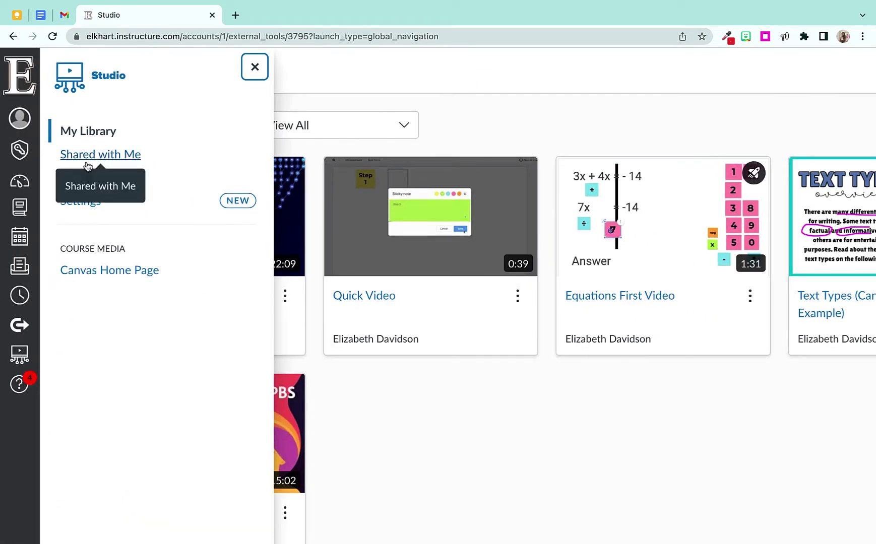
click(101, 287)
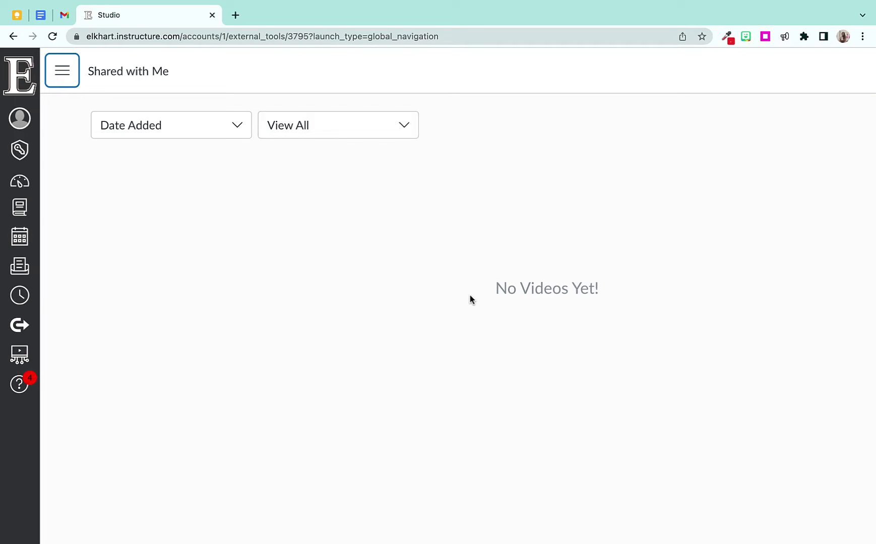
click(10, 37)
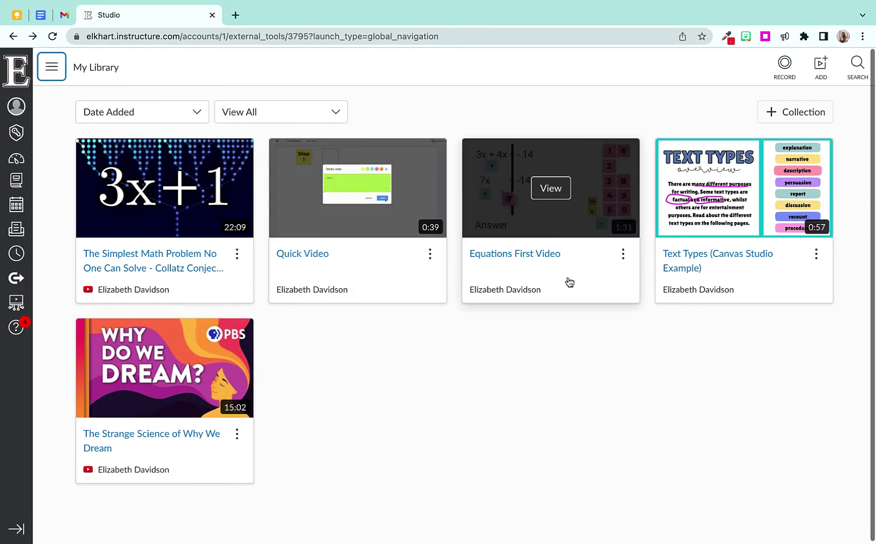
click(625, 258)
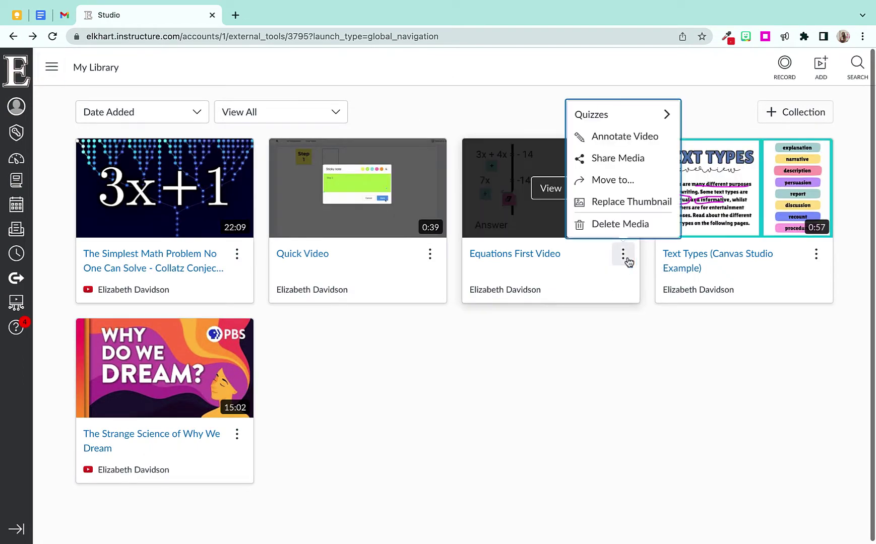
click(623, 156)
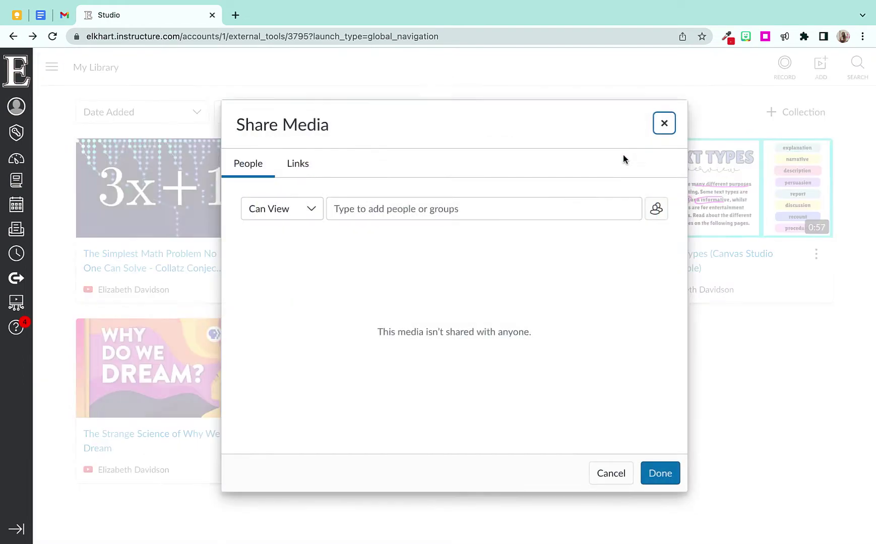
click(450, 209)
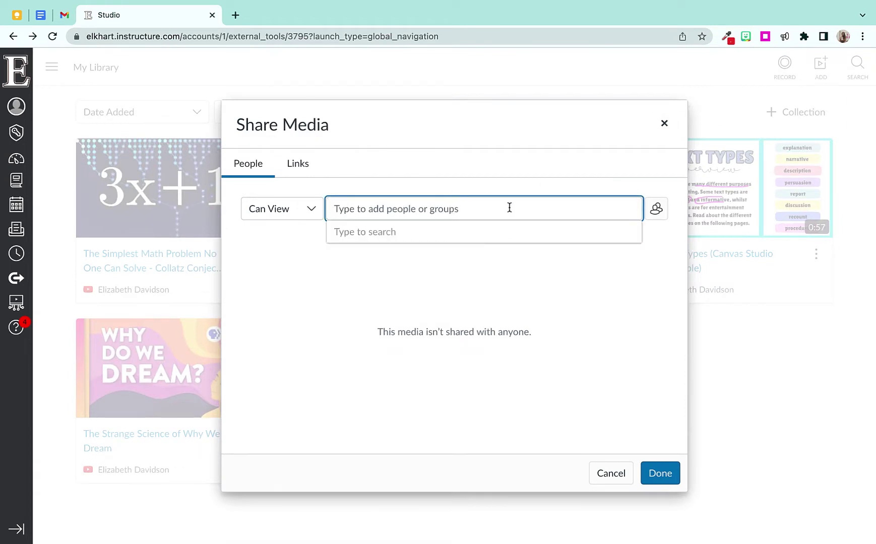
click(309, 174)
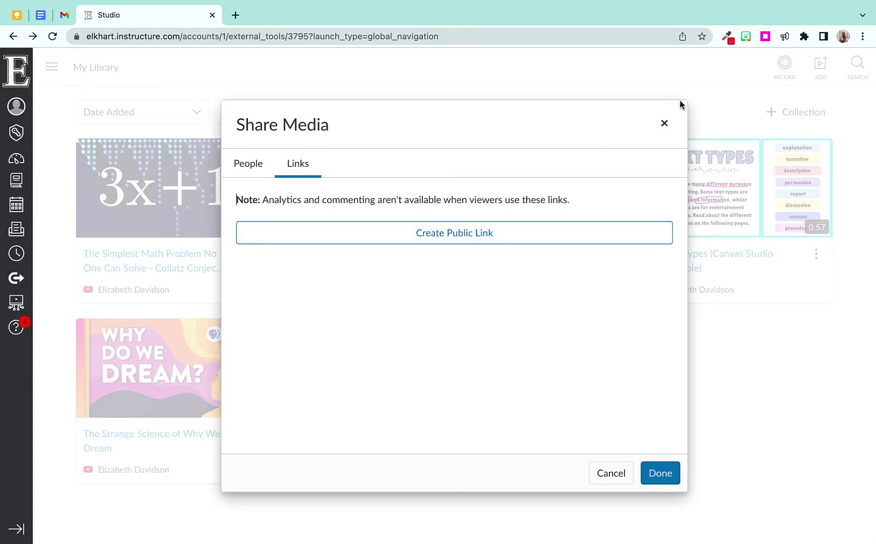
click(664, 123)
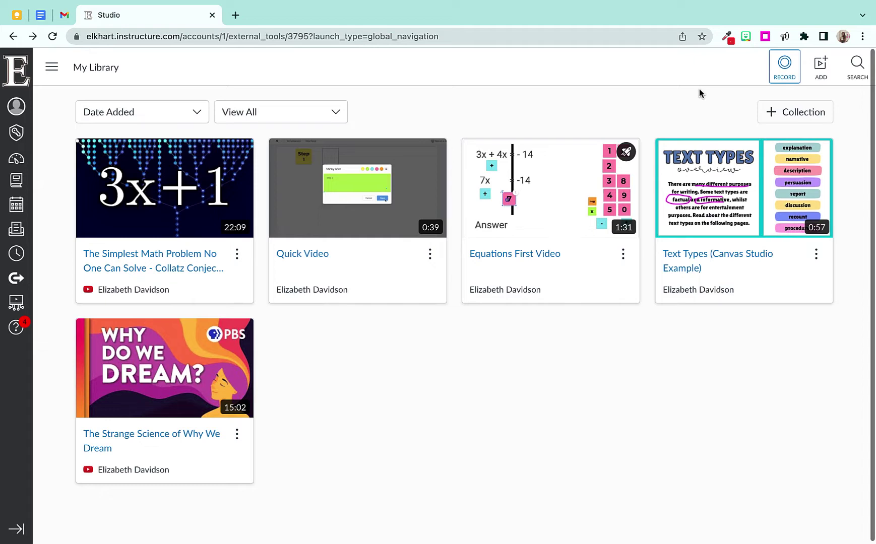
- Launch Screen Recorder Launcher from its folder in Launchpad
key(F4)
click(660, 323)
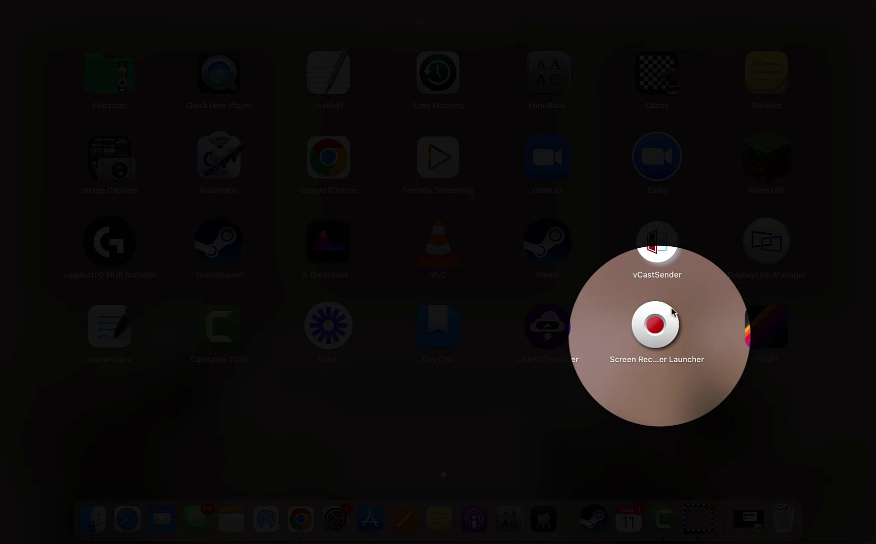
click(646, 347)
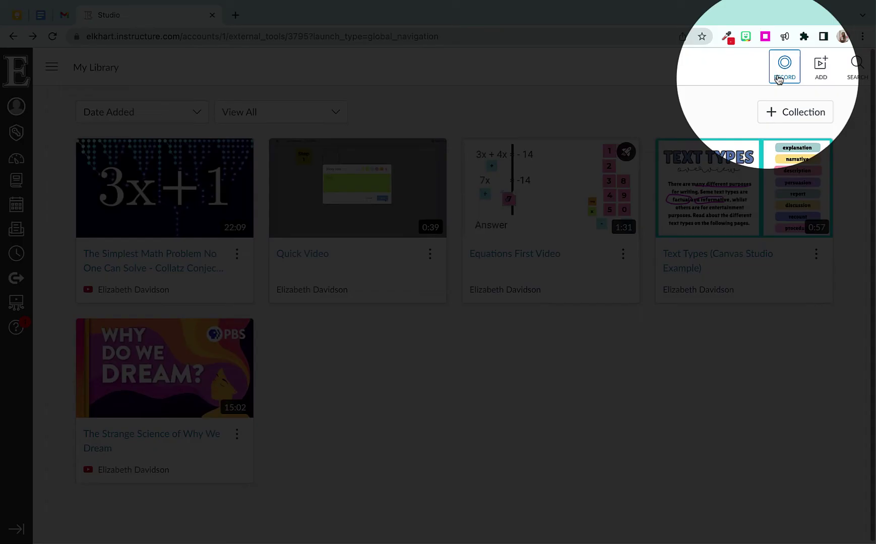
- Start a Screen Capture recording and dismiss the Download Screen Capture Application prompt
click(783, 80)
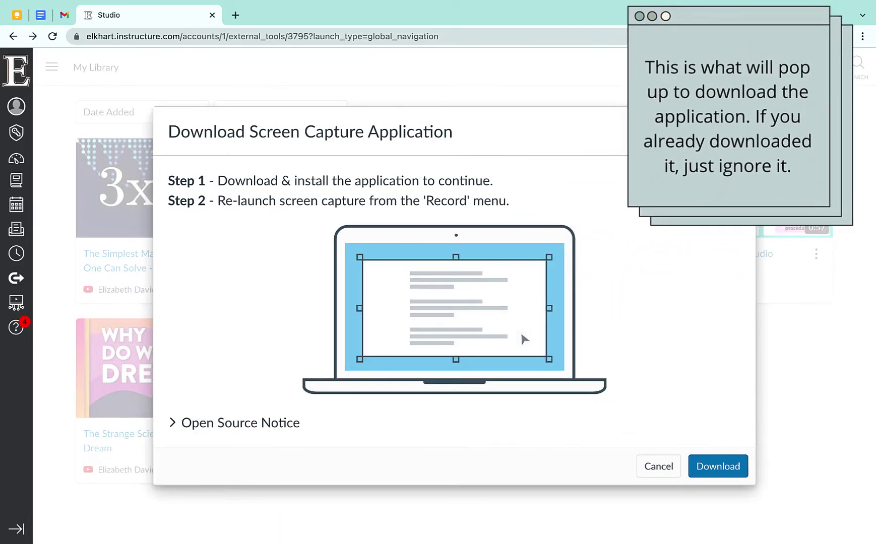
click(735, 132)
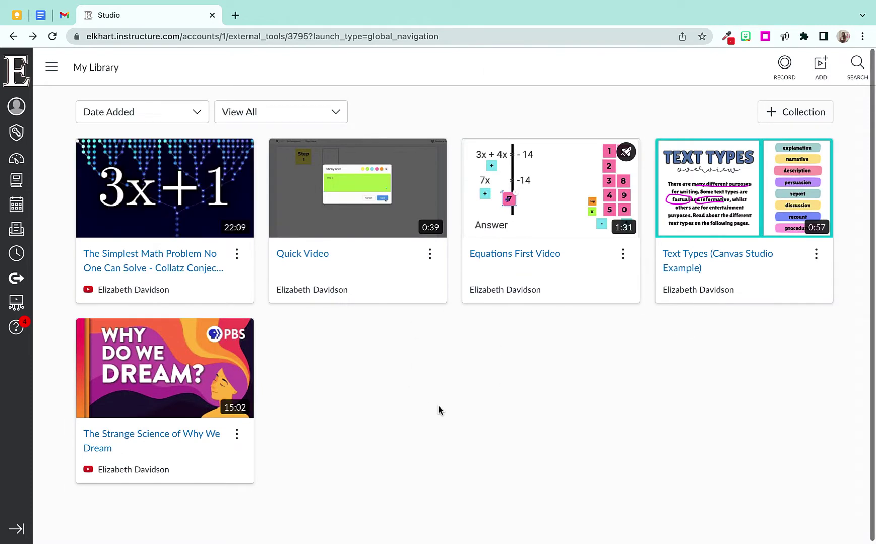
mouse_move(126, 5)
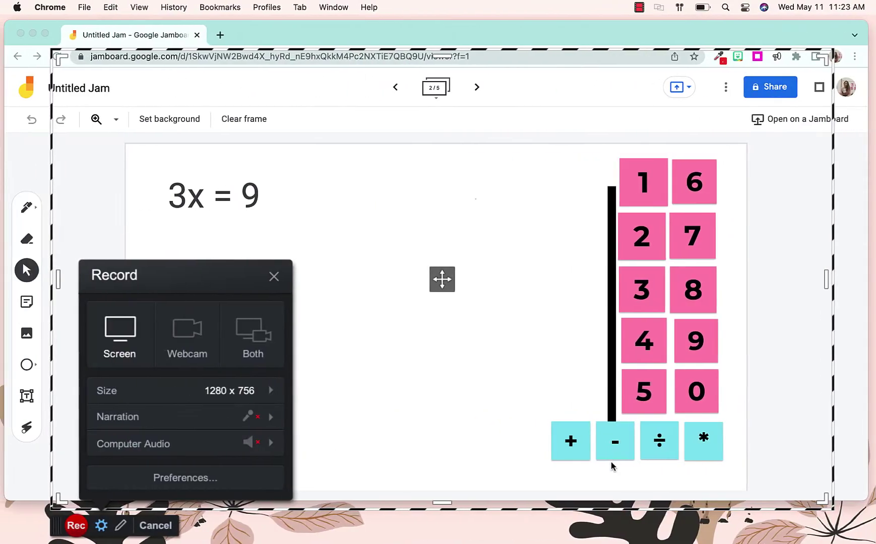
mouse_move(290, 38)
mouse_down()
mouse_move(299, 65)
mouse_move(297, 48)
mouse_up()
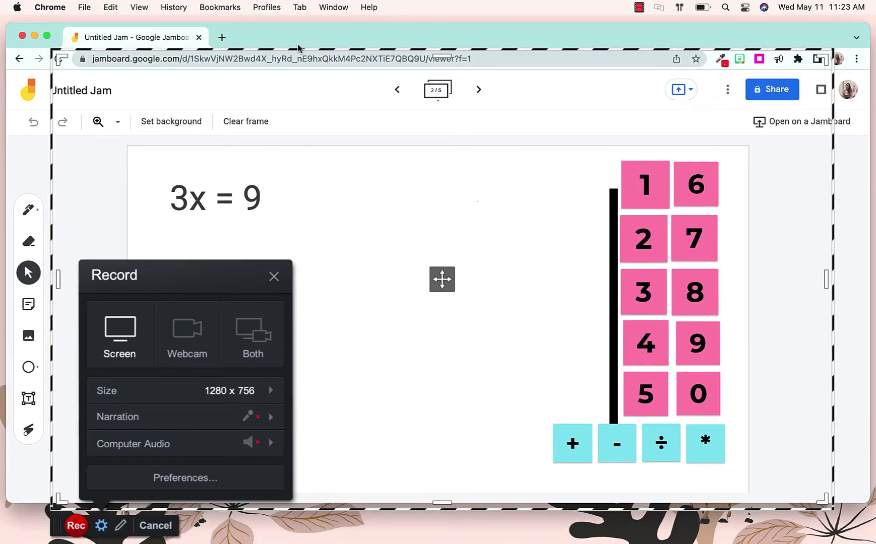
drag(416, 37, 415, 21)
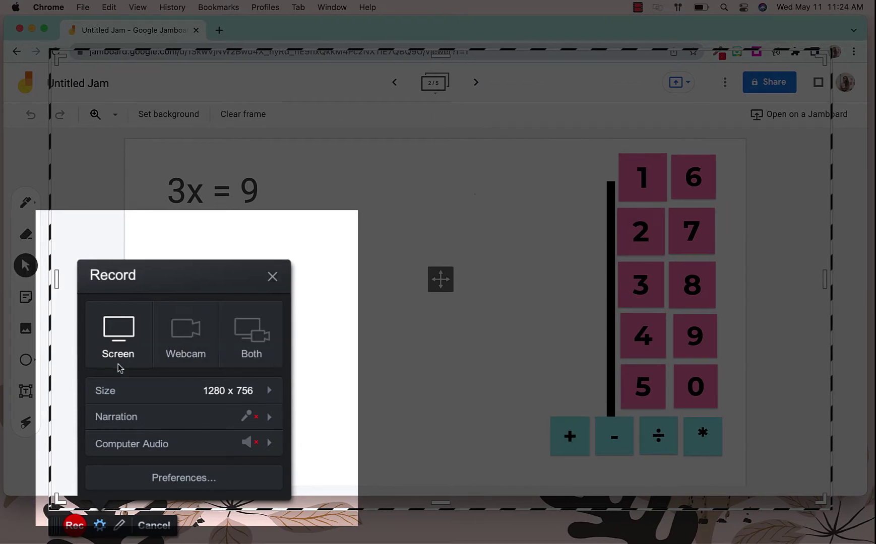
click(163, 423)
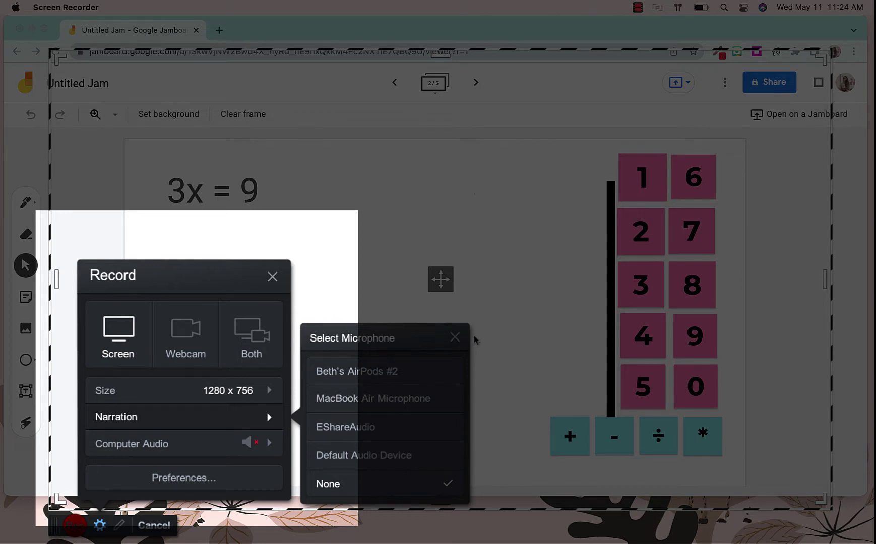
click(456, 338)
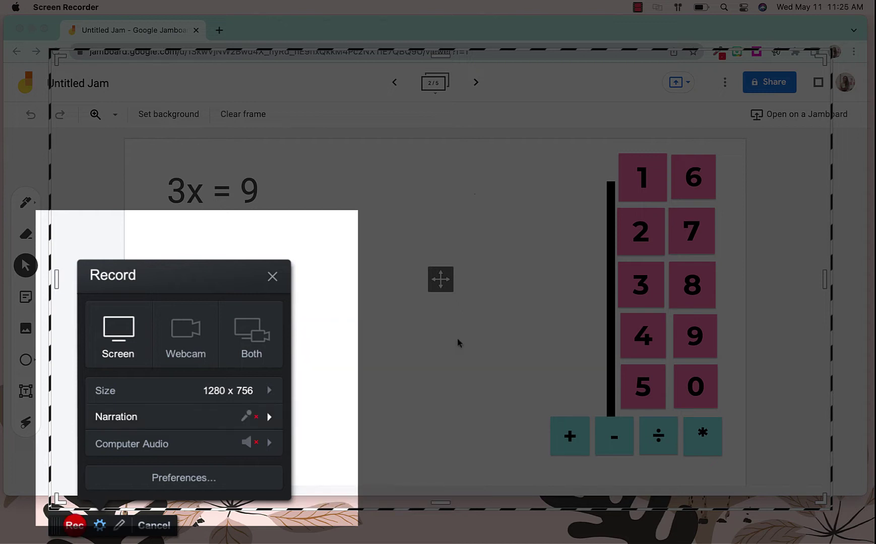
click(211, 446)
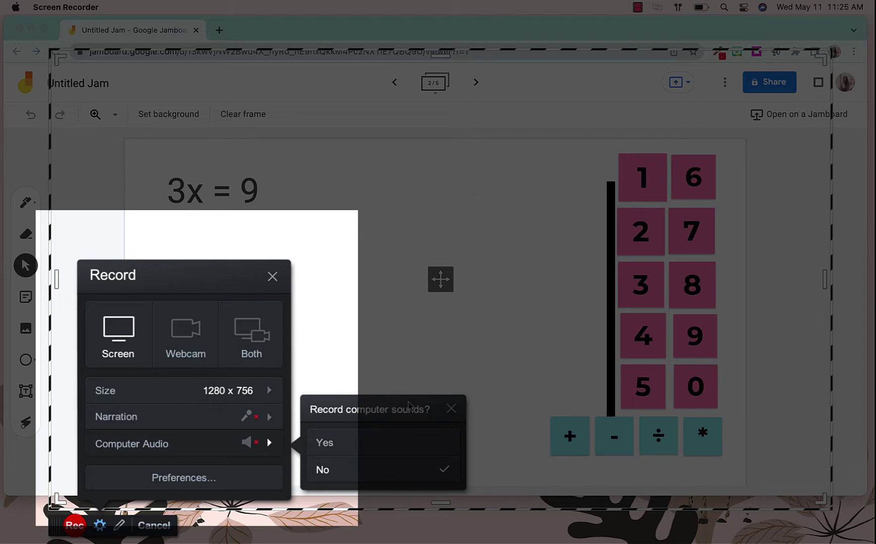
click(451, 409)
click(189, 477)
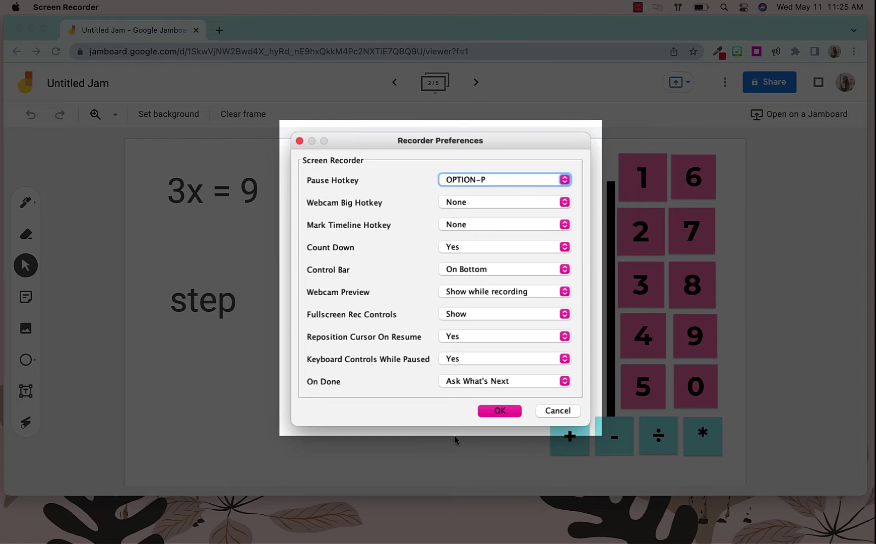
click(500, 411)
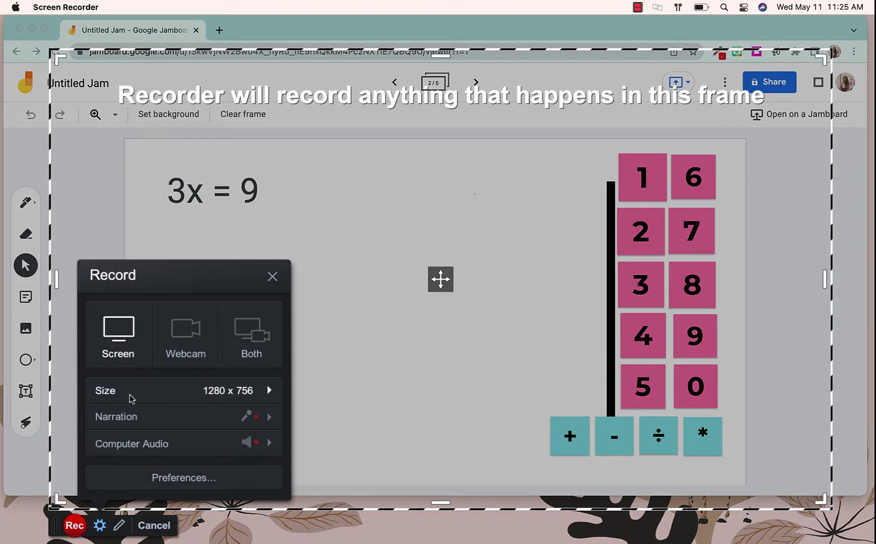
- Start recording and add a one-line 'divide each side by 3' text box beside 'step'
click(74, 525)
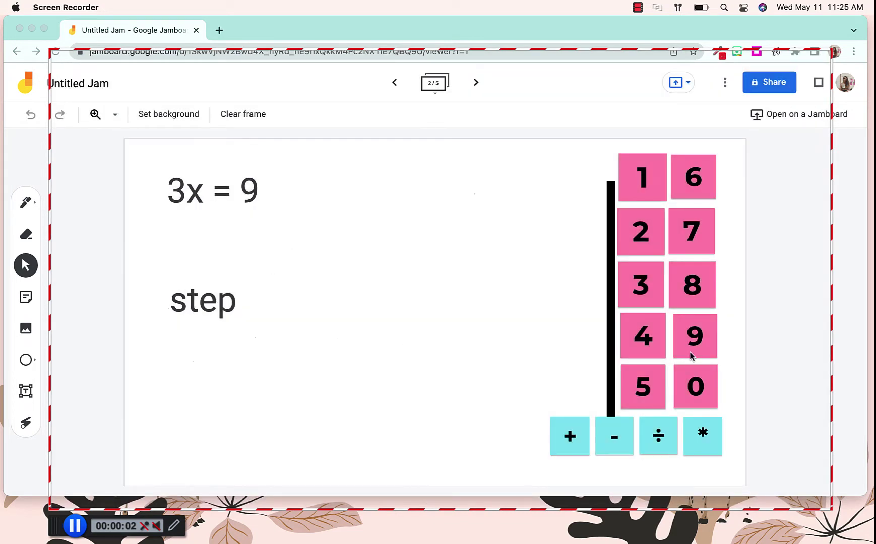
click(22, 299)
click(26, 391)
click(156, 222)
text(divide each side by 3)
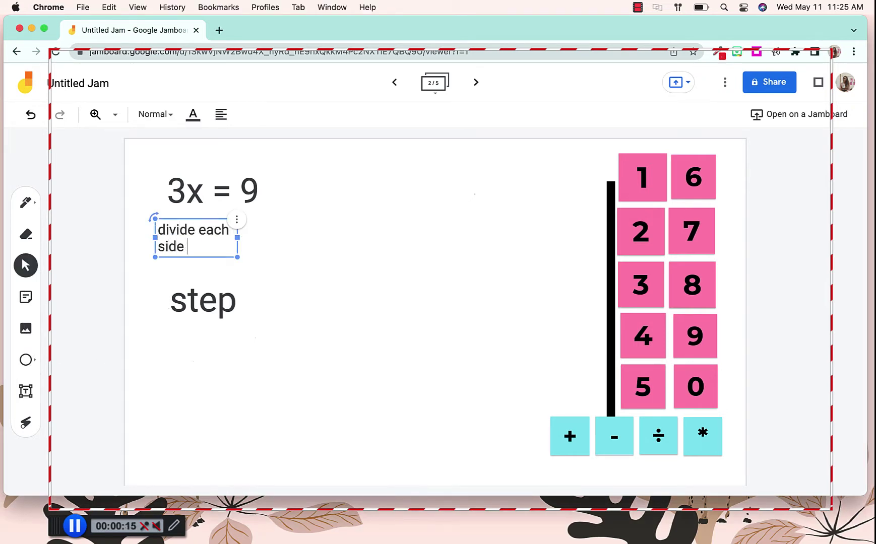
drag(238, 237, 420, 235)
drag(283, 229, 385, 300)
- Place ÷ and 3 sticky-note tiles under both sides of 3x = 9
click(650, 300)
drag(659, 437, 174, 235)
drag(639, 284, 385, 237)
key(ctrl+d)
click(174, 235)
key(ctrl+d)
drag(182, 247, 319, 235)
double_click(320, 236)
key(Escape)
drag(376, 241, 367, 241)
- Change the 'step' text to 'X = 3' and arrange it below the note
click(178, 327)
double_click(218, 300)
text(X = 3)
key(Escape)
drag(216, 302, 227, 327)
drag(323, 301, 257, 282)
click(242, 325)
click(306, 438)
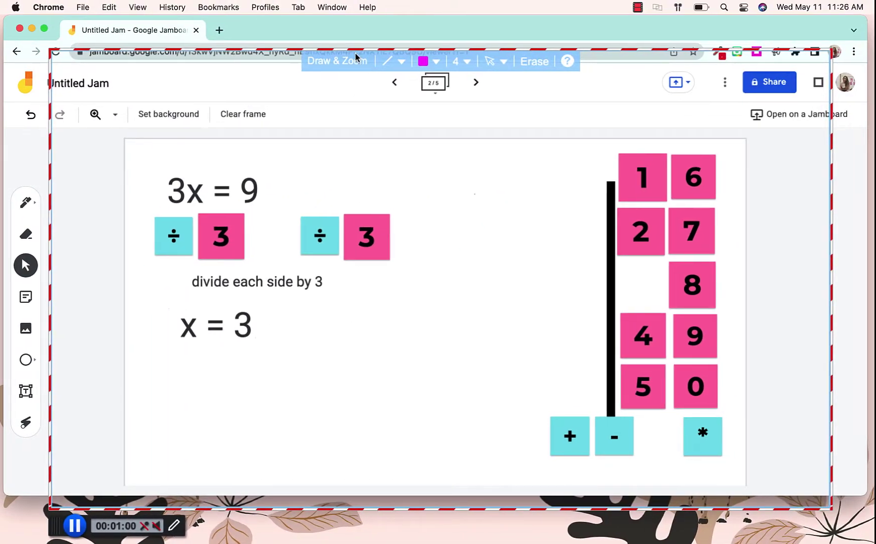
- Switch to the freehand pen and circle x = 3 in magenta
click(400, 62)
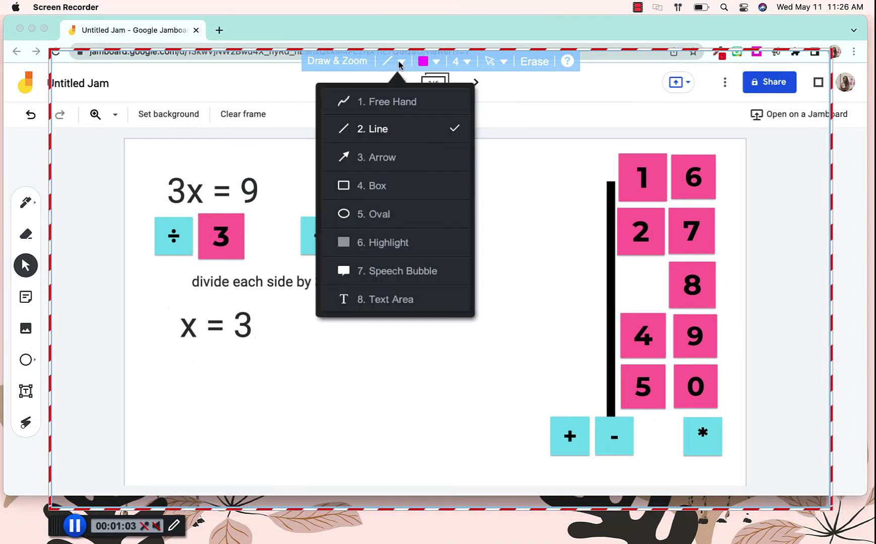
click(398, 103)
mouse_move(291, 319)
mouse_down()
mouse_move(212, 299)
mouse_move(189, 304)
mouse_up()
click(185, 294)
mouse_move(179, 368)
mouse_down()
mouse_move(225, 377)
mouse_move(272, 340)
mouse_move(270, 358)
mouse_move(185, 313)
mouse_up()
click(211, 306)
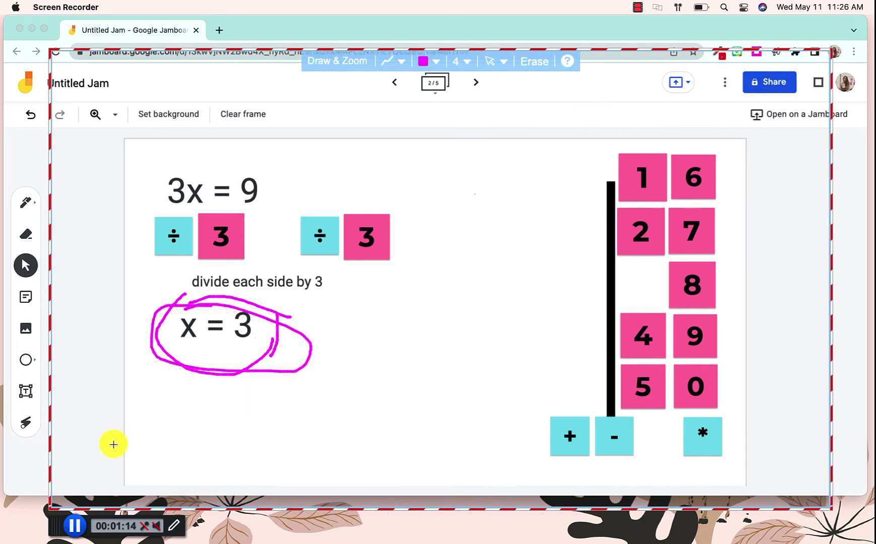
- Toggle Draw & Zoom off and on, underline x = 3, then turn drawing off to clear it
click(174, 527)
click(173, 527)
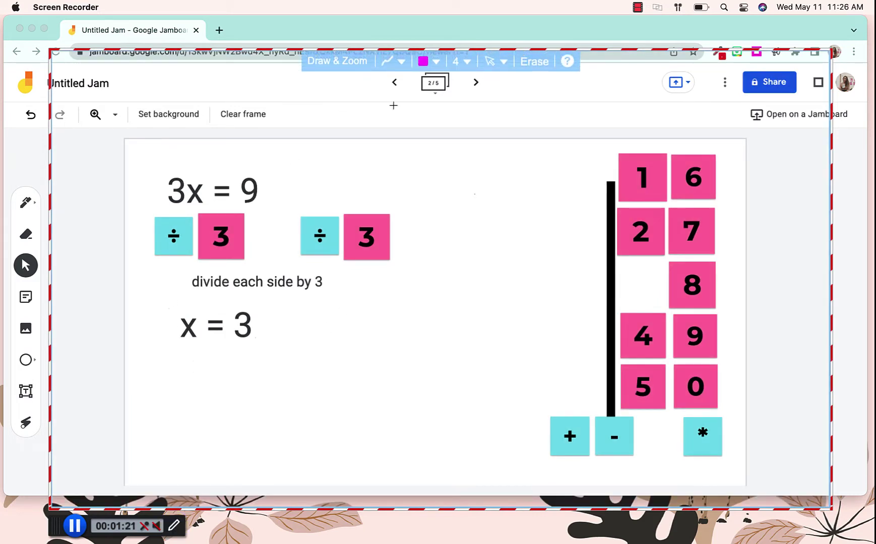
drag(166, 360, 331, 361)
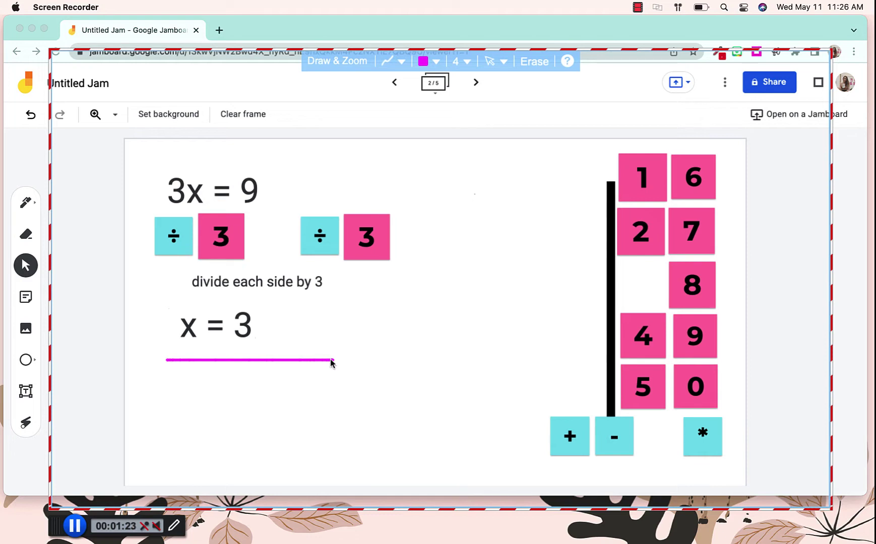
click(17, 319)
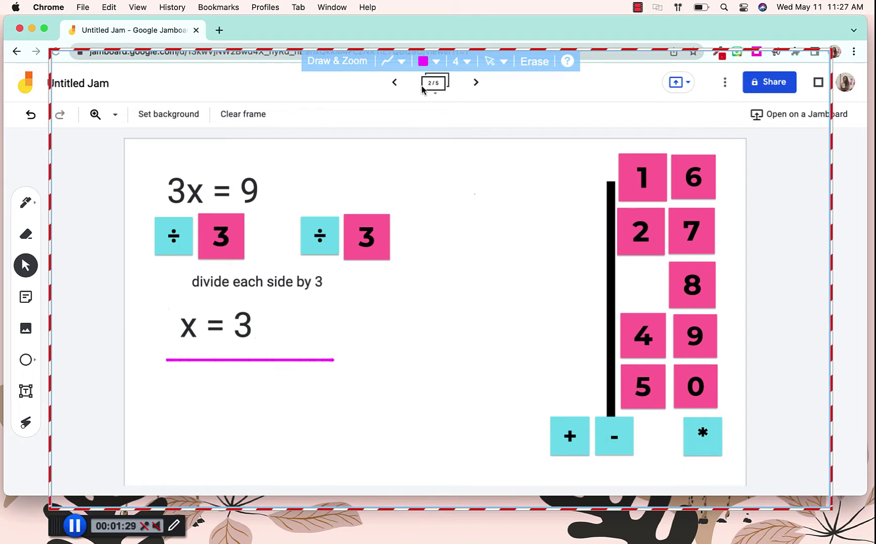
click(174, 526)
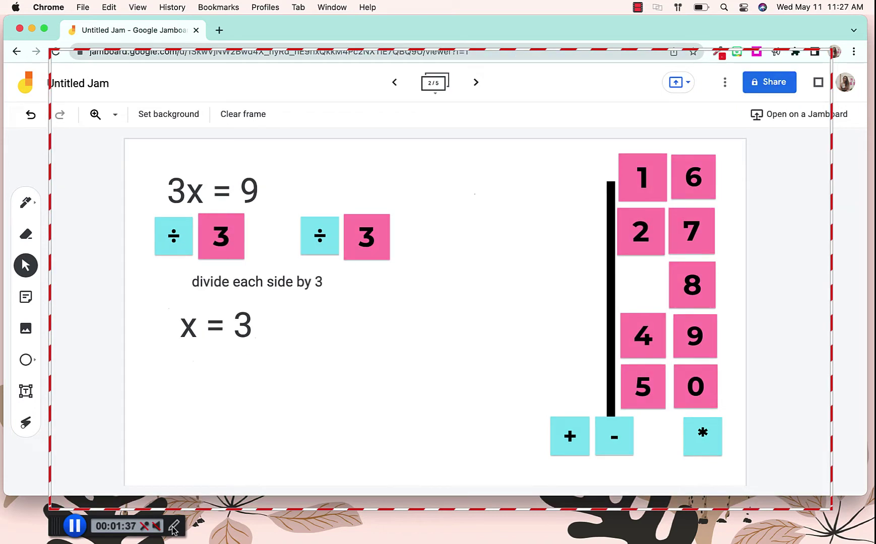
- Open and close Jamboard's image insert dialog, then pause the recording
click(31, 323)
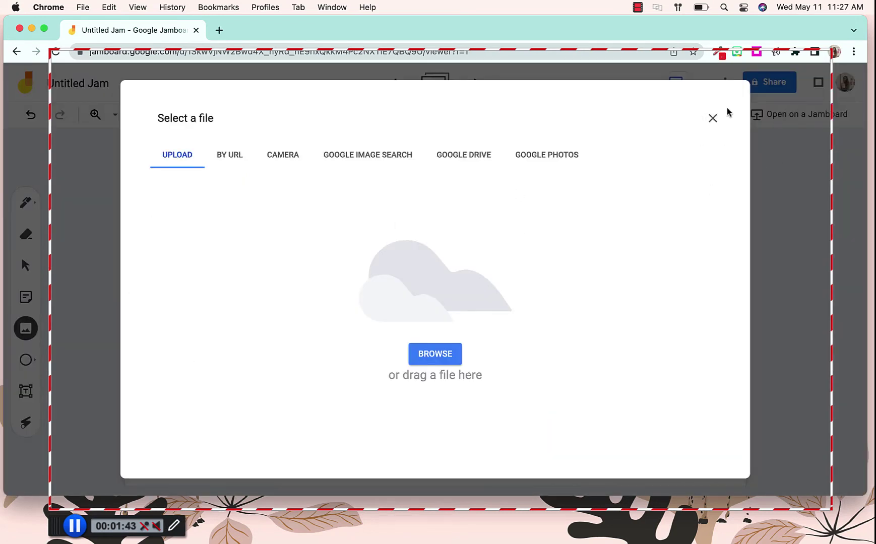
click(713, 117)
click(76, 527)
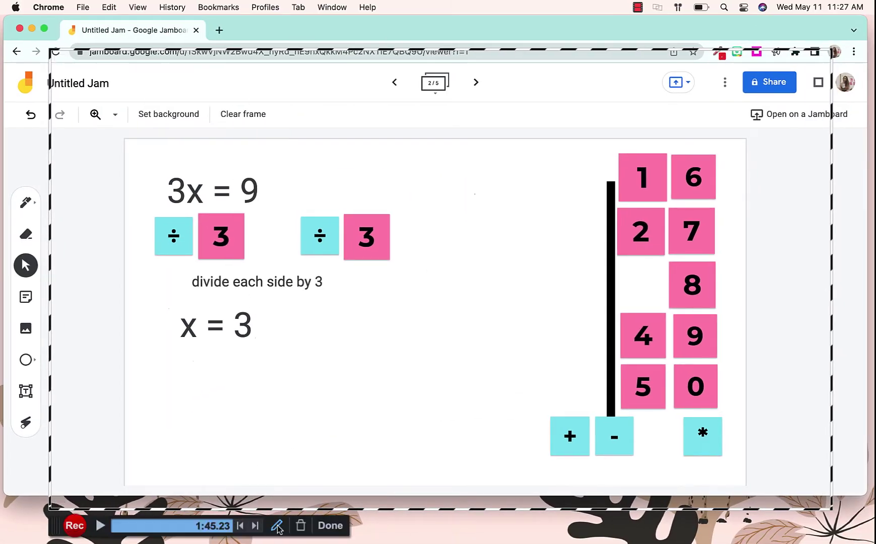
- Turn Draw & Zoom back on and set the drawing colour to orange
click(278, 527)
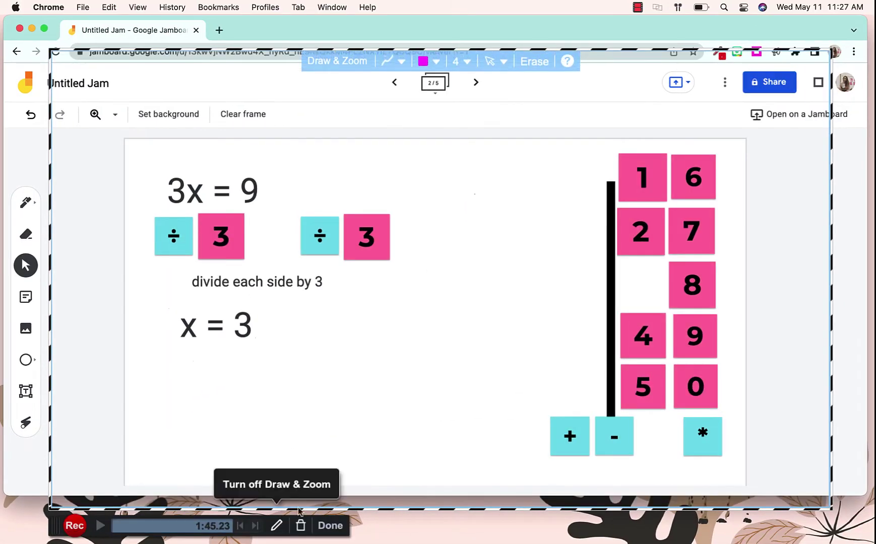
click(423, 64)
click(423, 63)
click(402, 103)
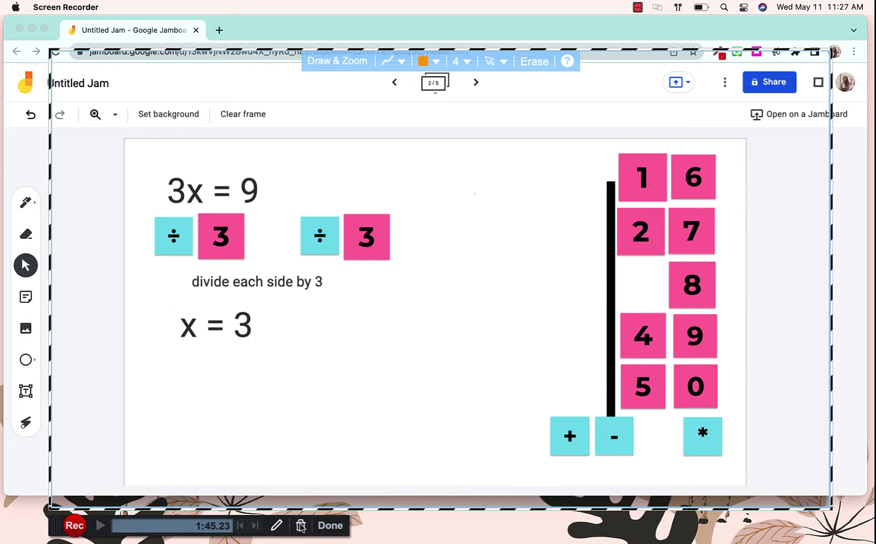
- Finish recording, title it 'Jamboard One-Step Equations', describe it 'One Step Equations, How to, teacher directed'
click(329, 527)
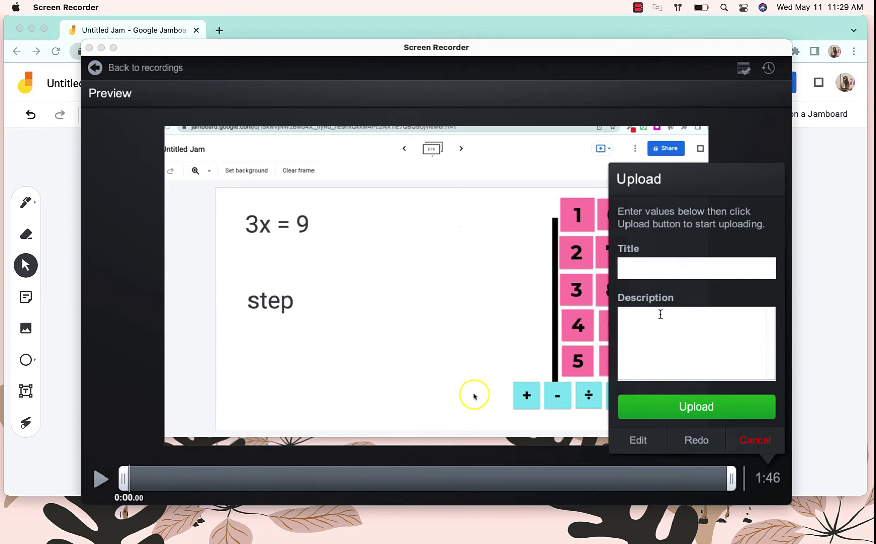
text(One Step Equations)
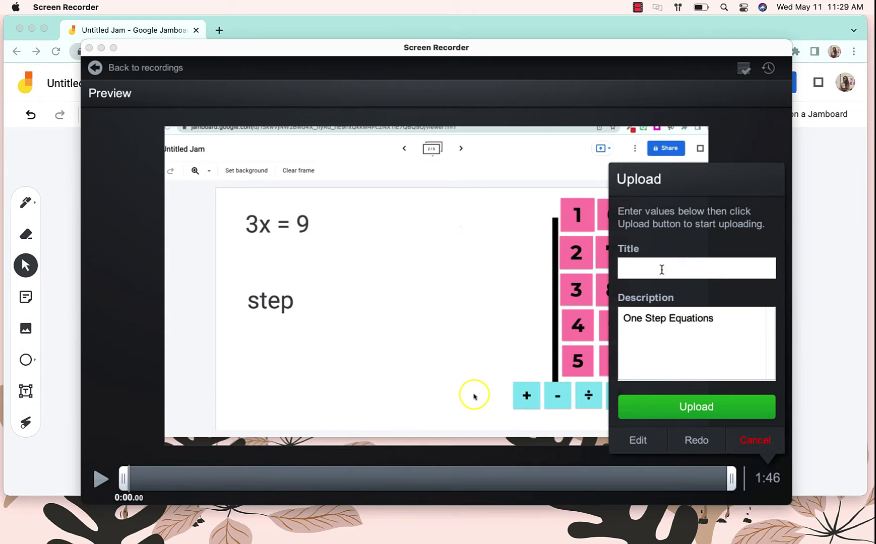
click(662, 270)
text(On)
key(BackSpace)
key(BackSpace)
text(Jamboard One-Step Equations)
click(740, 324)
text(, How to)
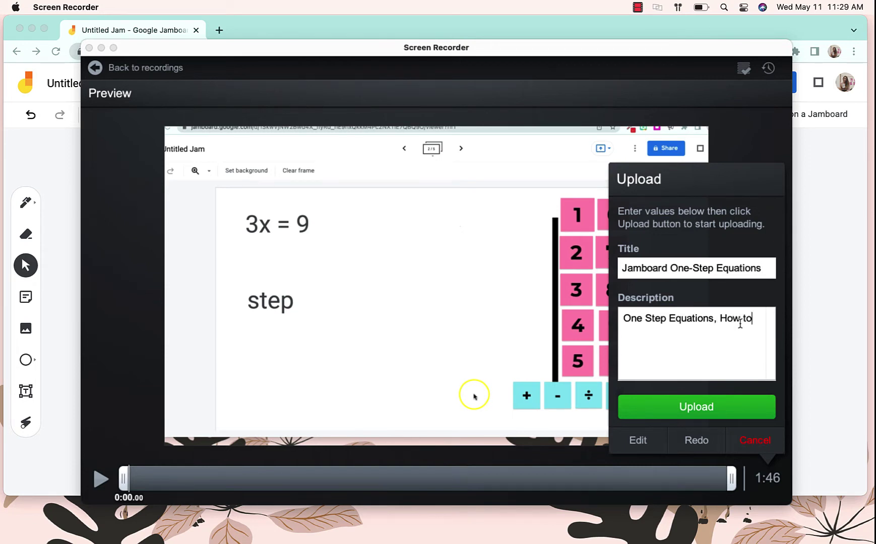
text(, teacher directed.)
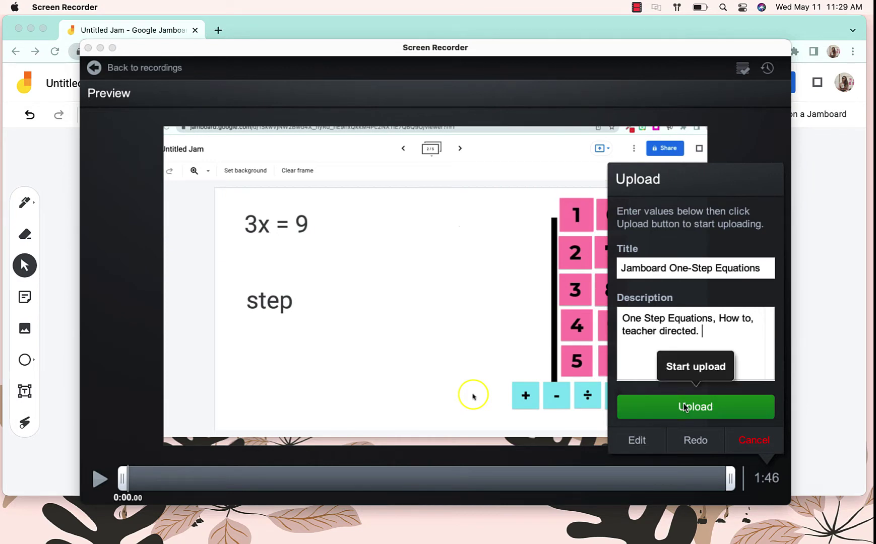
- Check the recording in the editor, return to Preview, and upload it to Studio
click(637, 445)
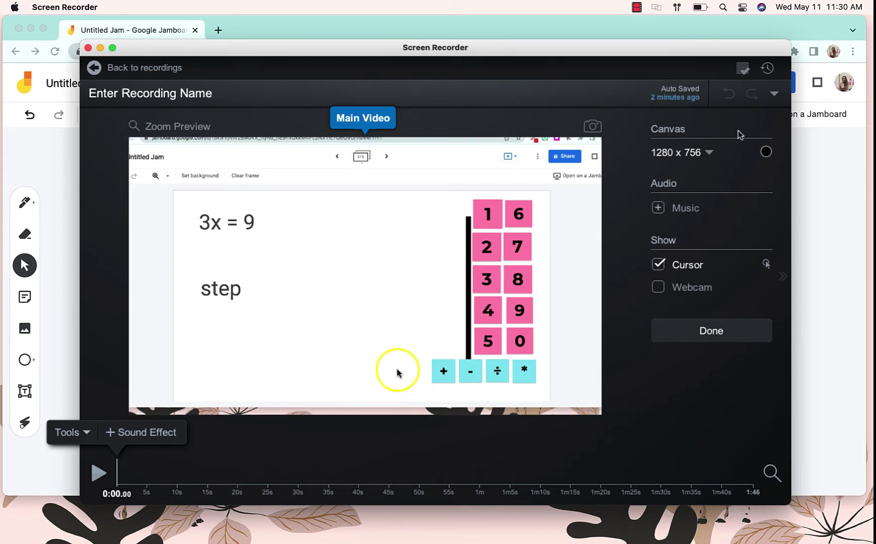
click(712, 331)
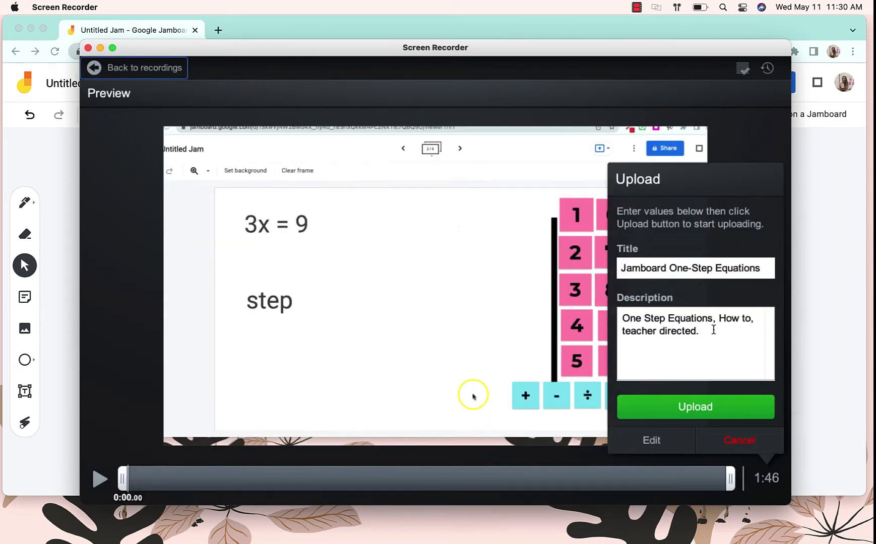
click(706, 415)
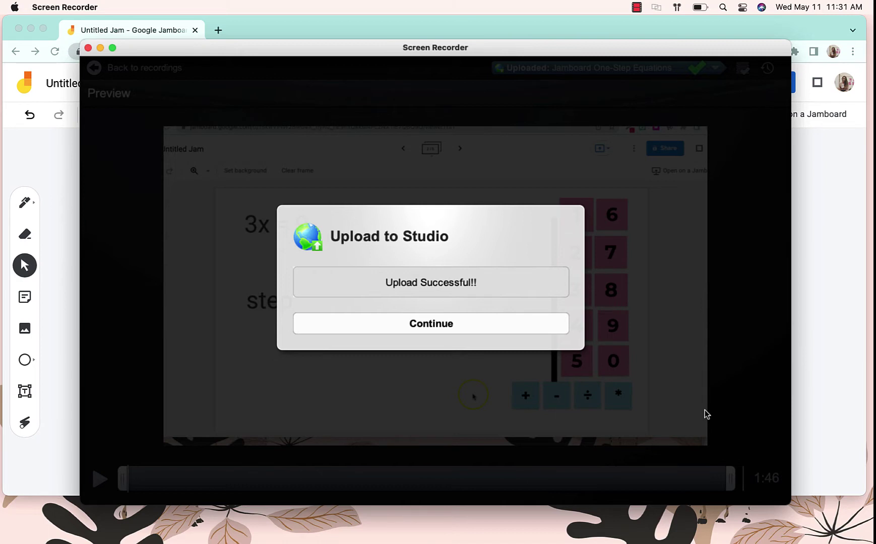
- Dismiss the upload confirmation and switch to the Studio My Library window
click(459, 319)
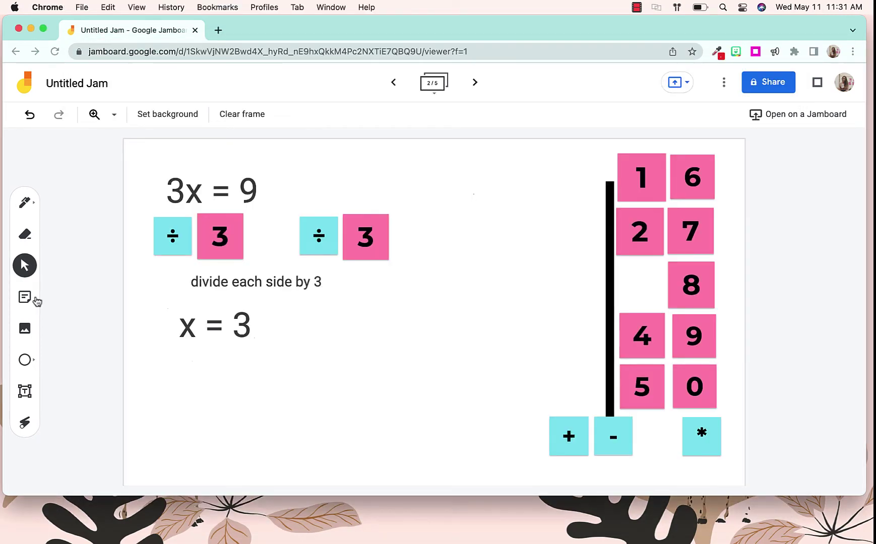
key(ctrl+Right)
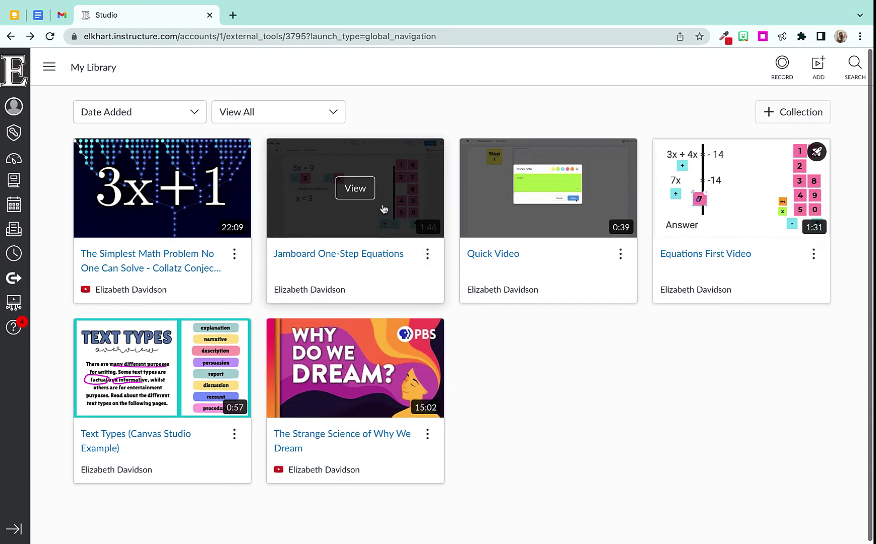
- Open the video's page and look through its details, comments and insights
click(358, 187)
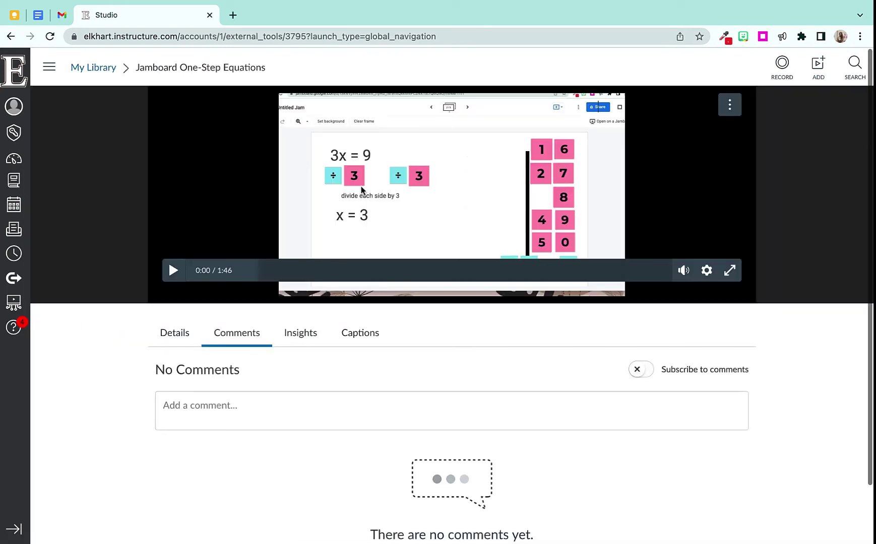
click(175, 333)
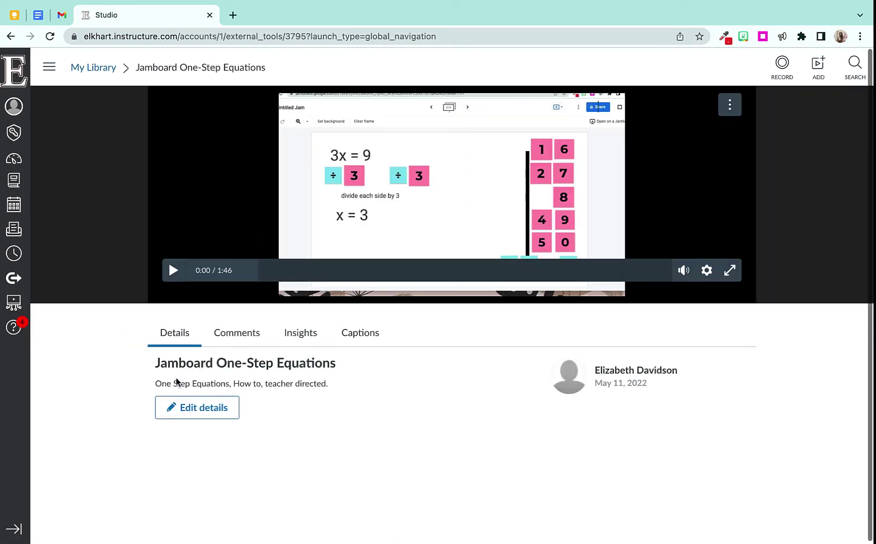
click(232, 344)
scroll(297, 360, down, 2)
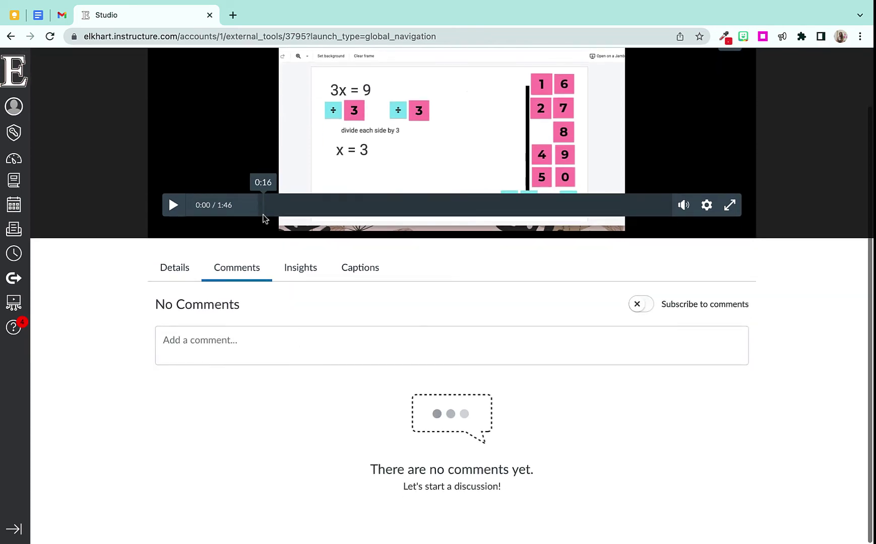
click(305, 267)
- Request automatic English captions, then remove the empty English caption entry
click(362, 267)
click(328, 427)
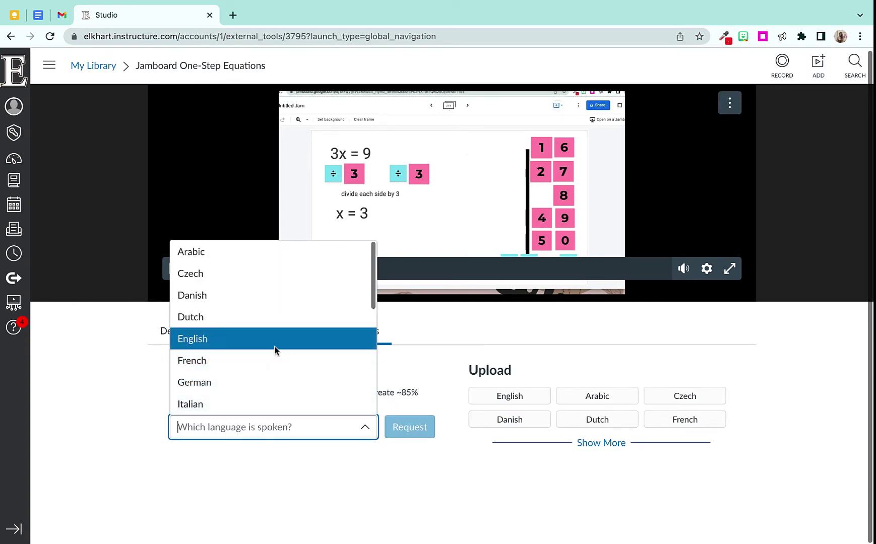
click(275, 346)
click(415, 433)
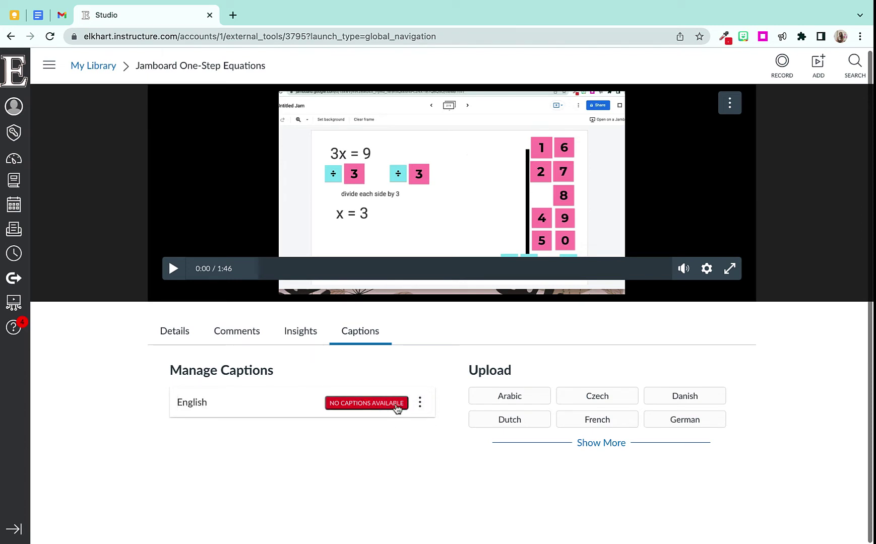
click(420, 402)
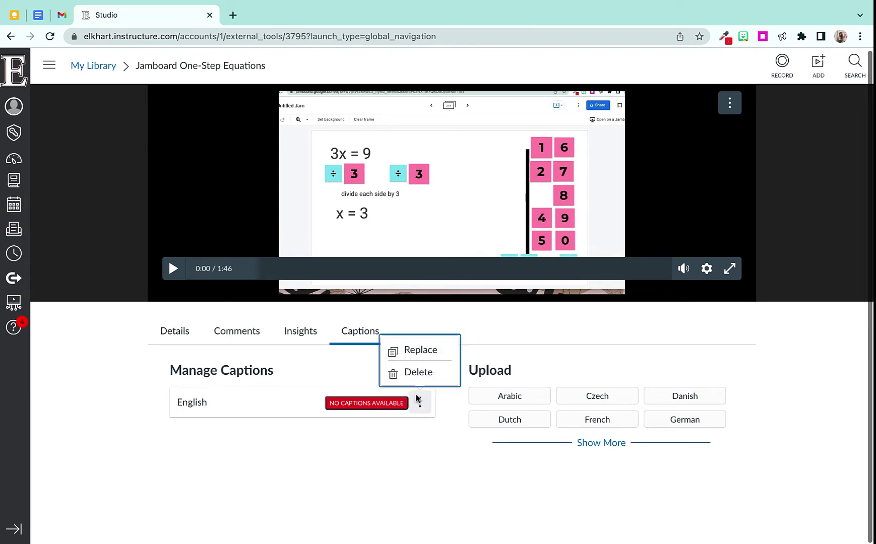
click(418, 374)
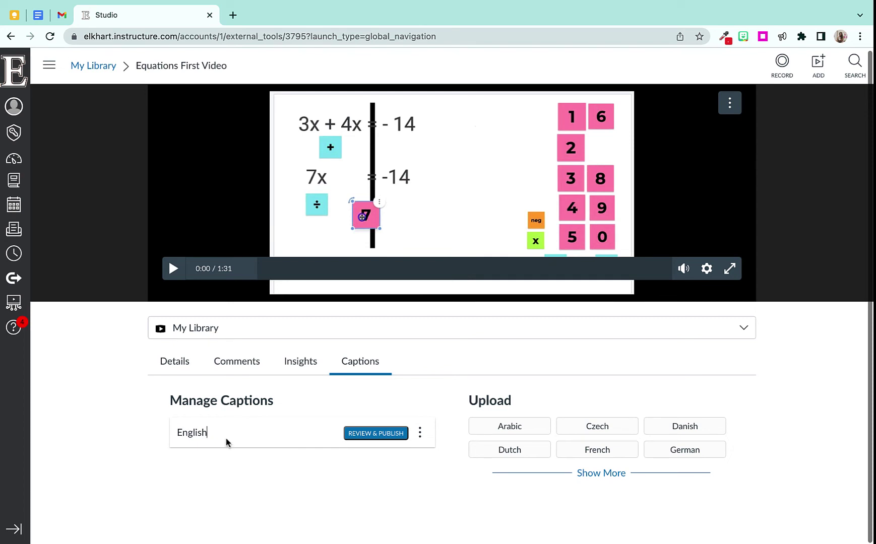
- Delete the old English captions and request new automatic captions with English as the spoken language
click(420, 433)
click(418, 402)
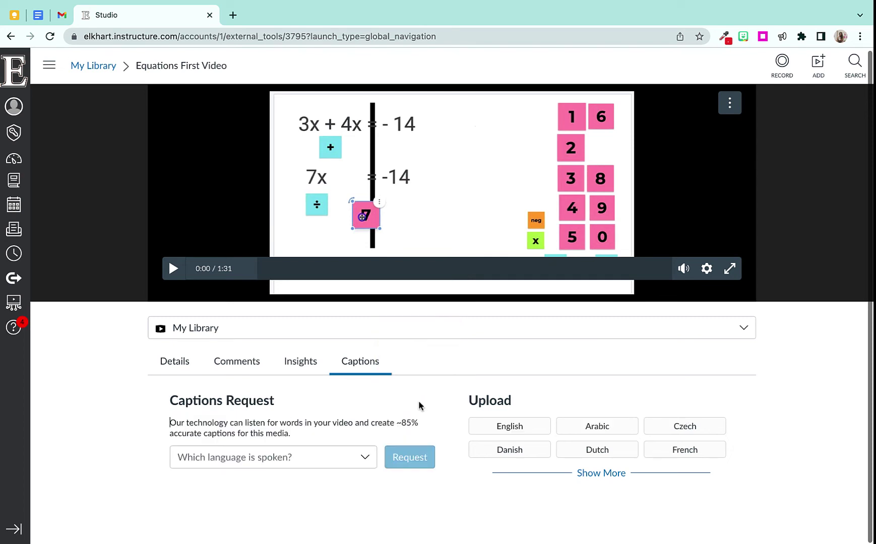
click(365, 459)
scroll(309, 336, down, 1)
click(309, 335)
click(410, 460)
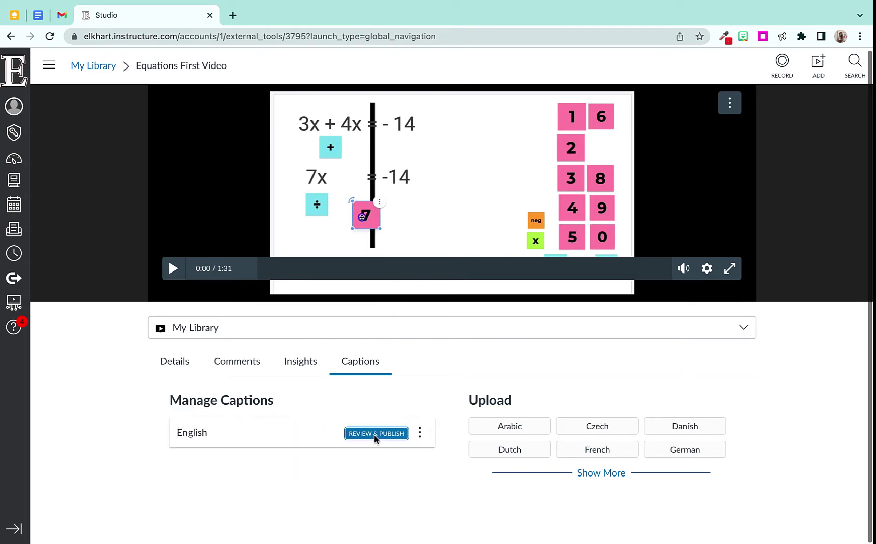
- Edit the English caption text, publish it, and play the video to check the captions
click(375, 437)
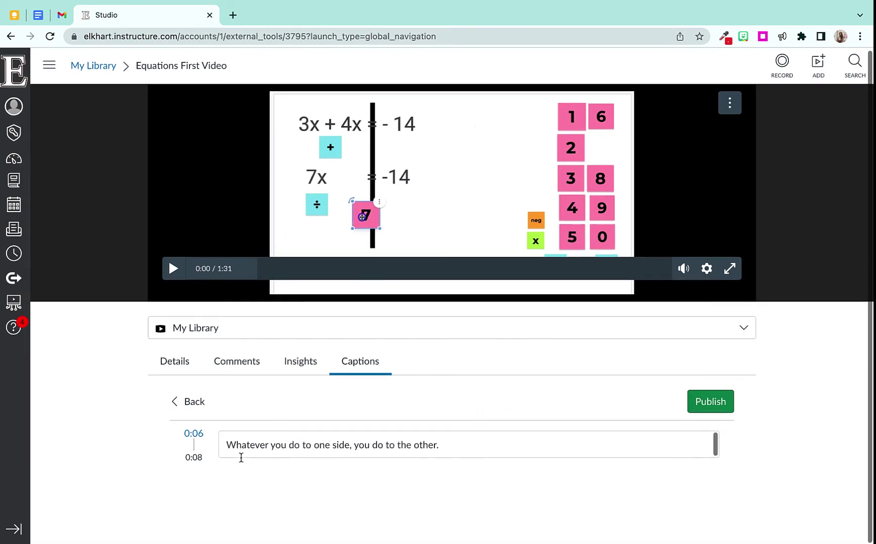
drag(229, 450, 440, 451)
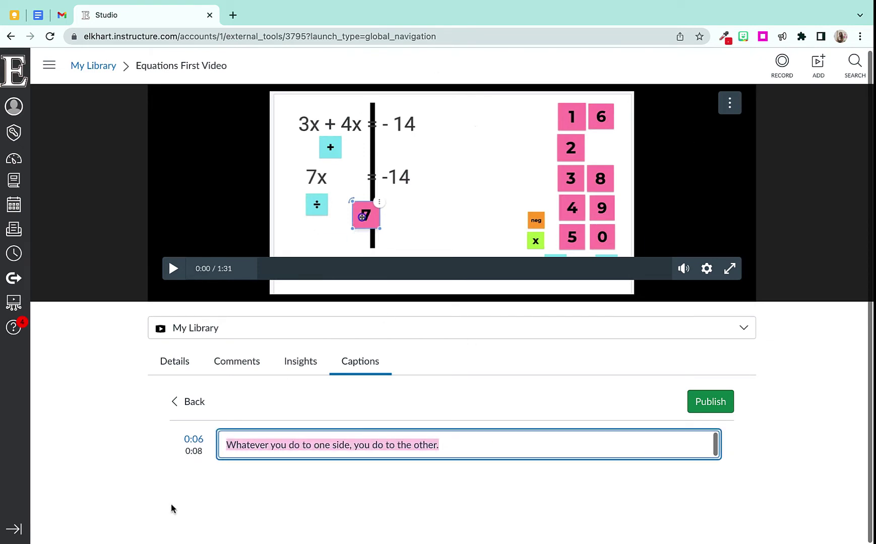
drag(226, 444, 336, 442)
click(718, 401)
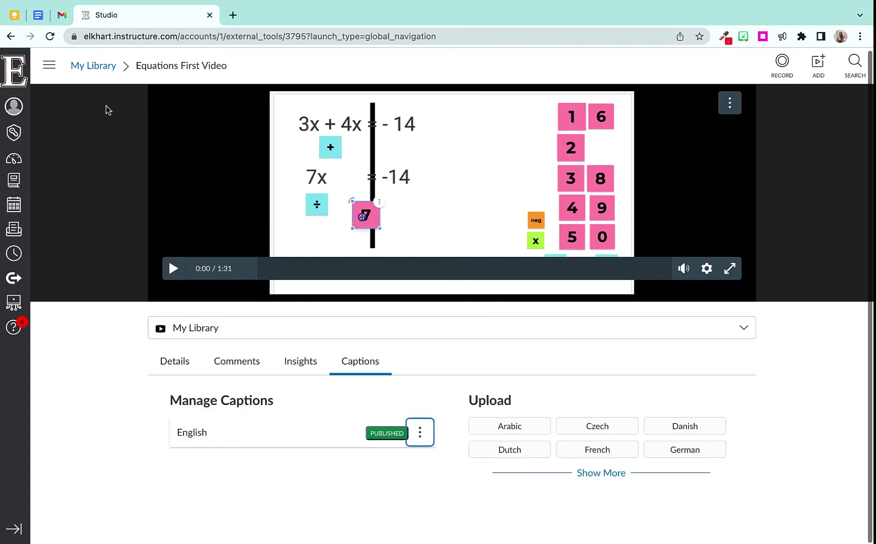
click(174, 268)
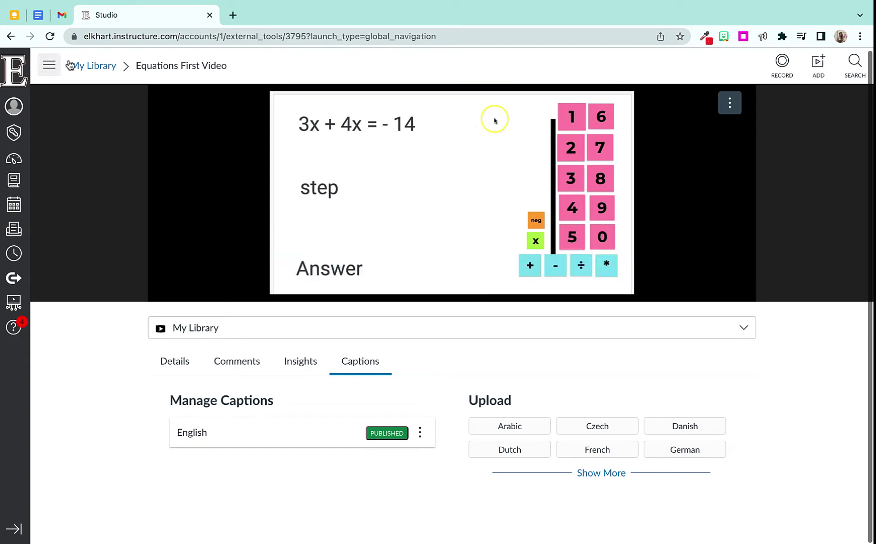
click(49, 65)
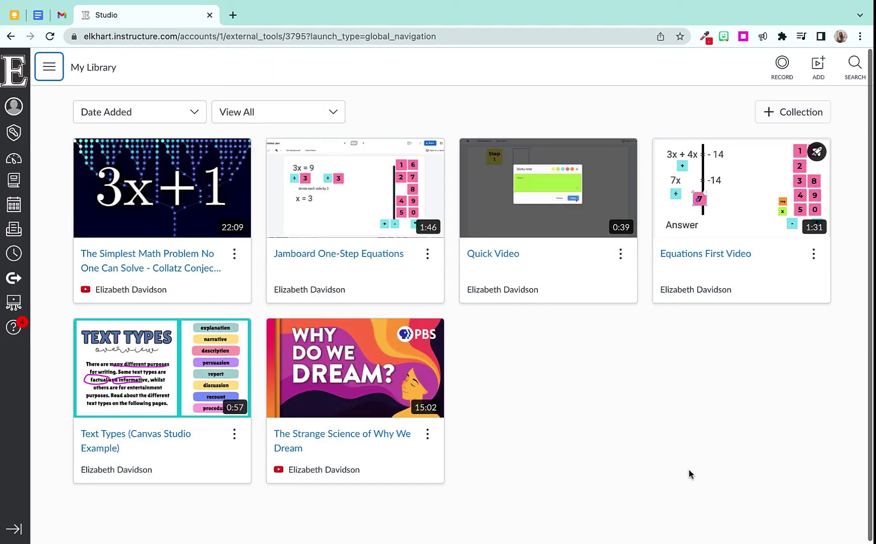
- Add the CAR vs. WORLD'S STRONGEST TRAMPOLINE YouTube video to My Library via its pasted external link
click(814, 68)
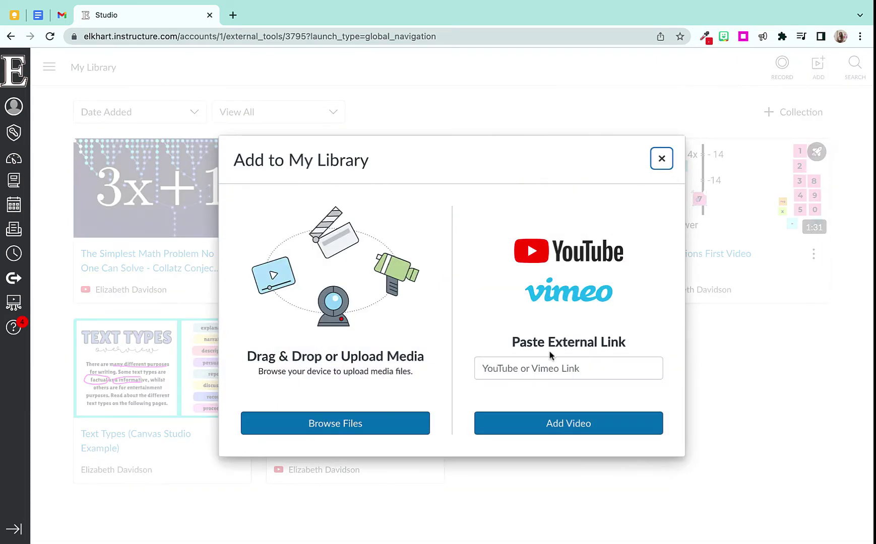
click(574, 359)
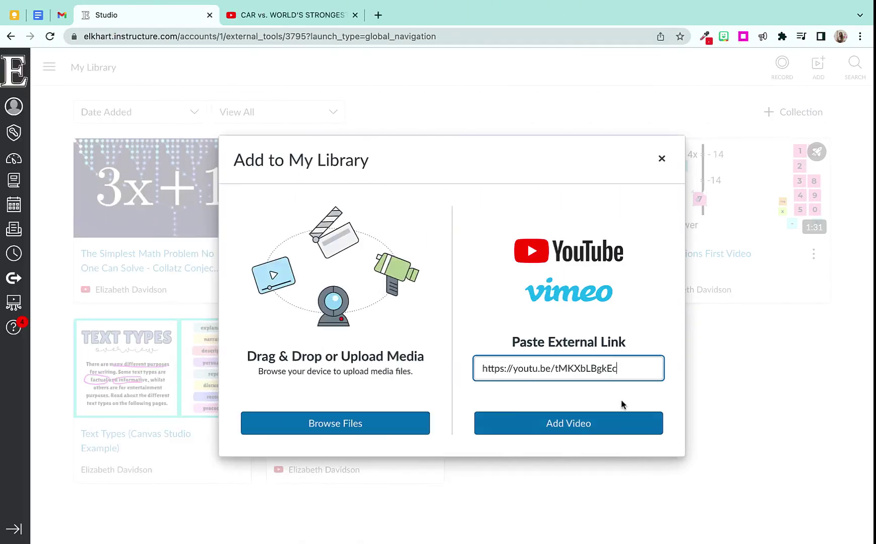
click(618, 432)
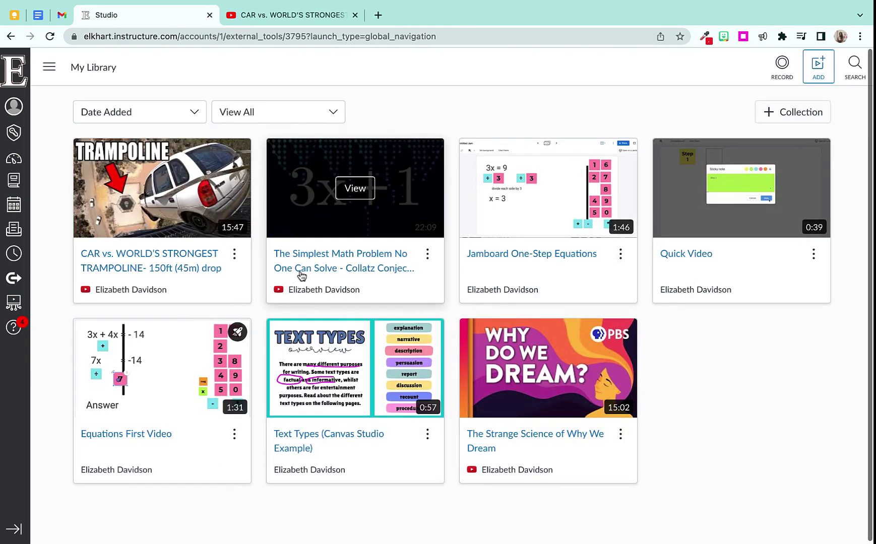
- Copy the trampoline video's short youtu.be share link from its YouTube page
click(307, 15)
click(575, 220)
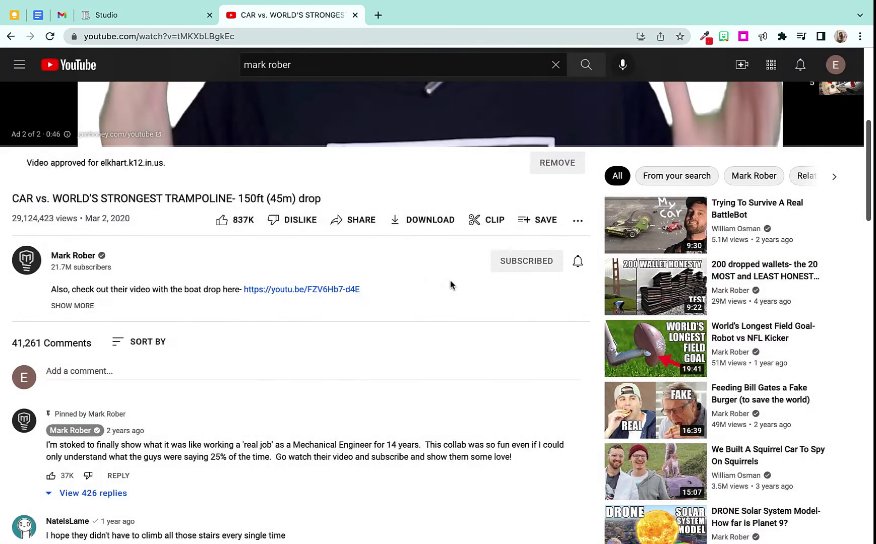
click(357, 220)
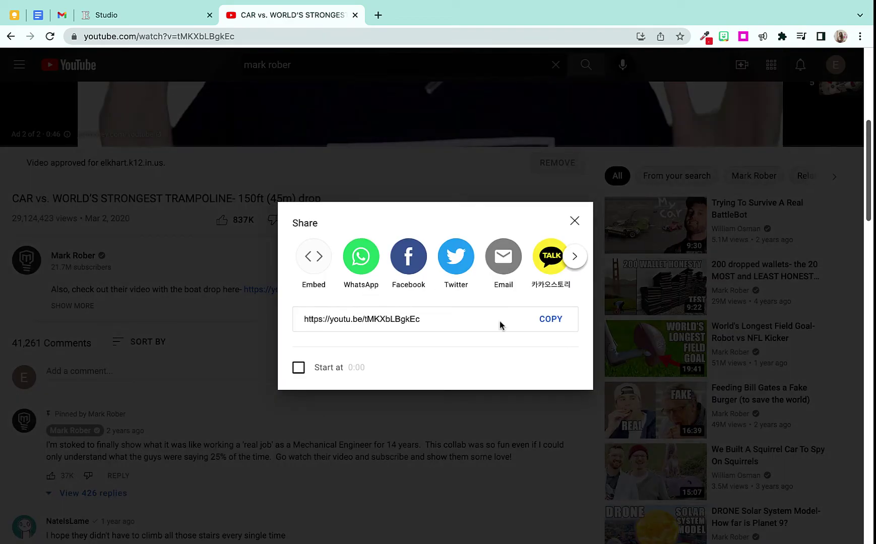
click(553, 321)
click(164, 17)
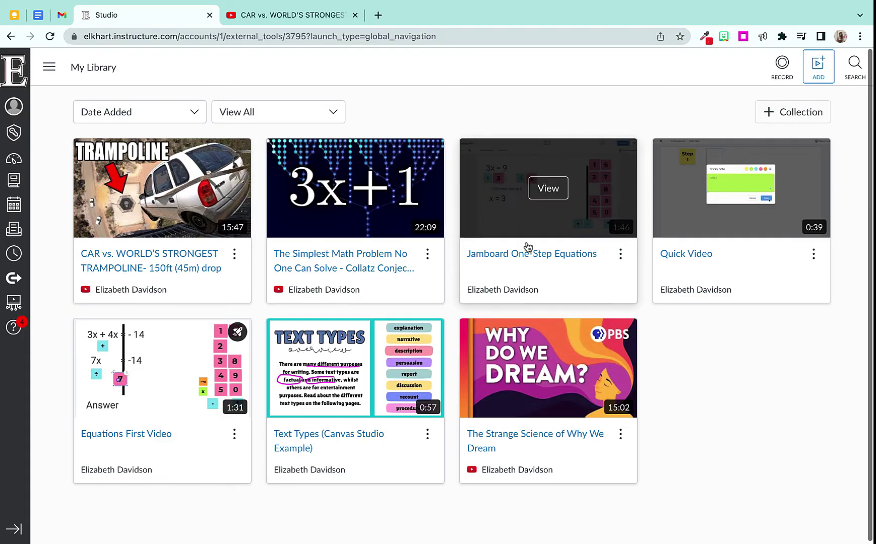
- Paste the link into Studio's add-media dialog, close it without adding, and open the trampoline video's options
click(817, 64)
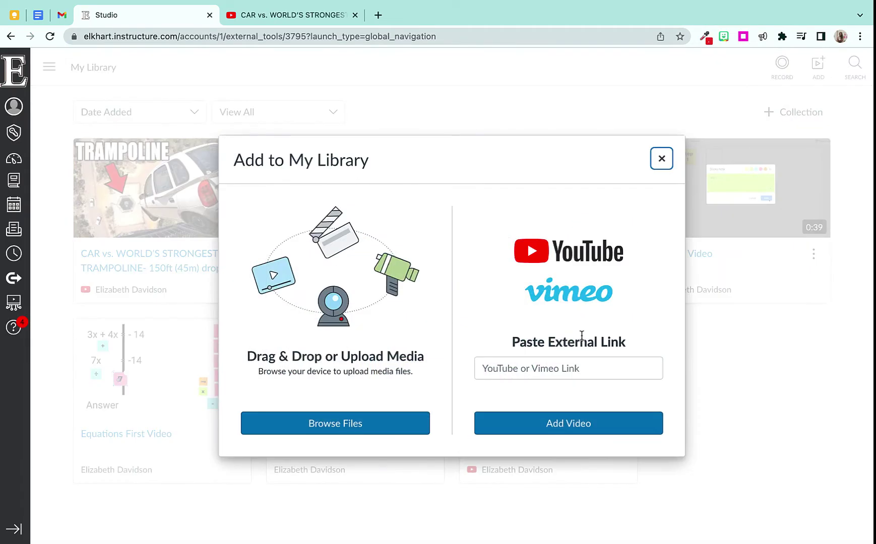
click(559, 375)
key(ctrl+v)
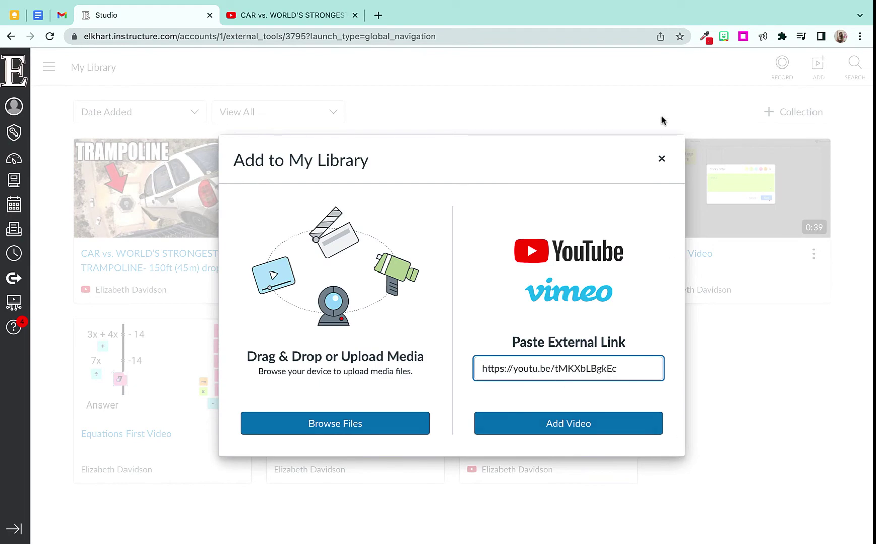
click(662, 159)
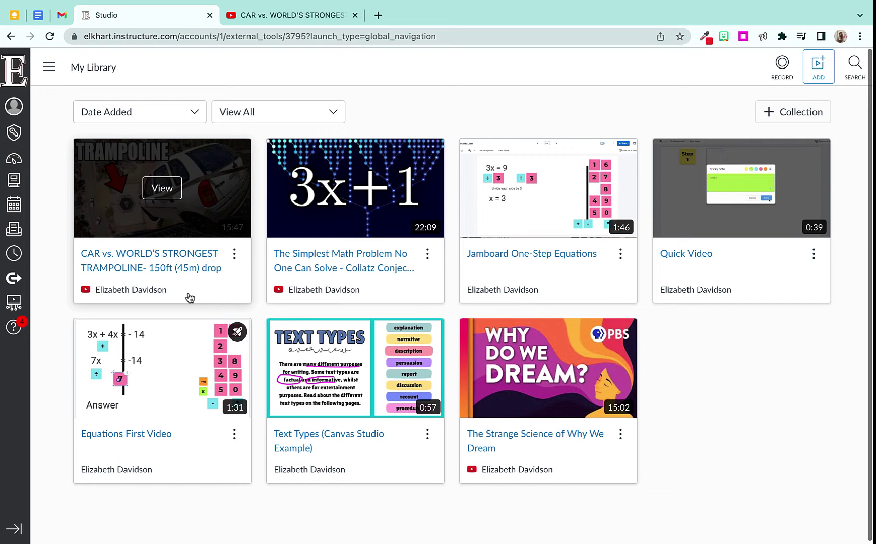
click(235, 254)
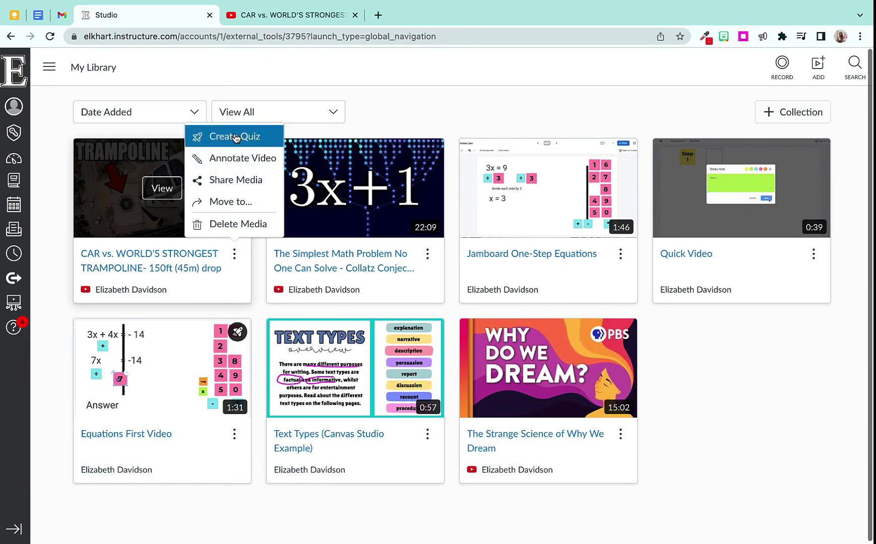
- Open the trampoline video in Annotate mode, start a notecard at its start, then discard the empty notecard
click(225, 162)
click(72, 512)
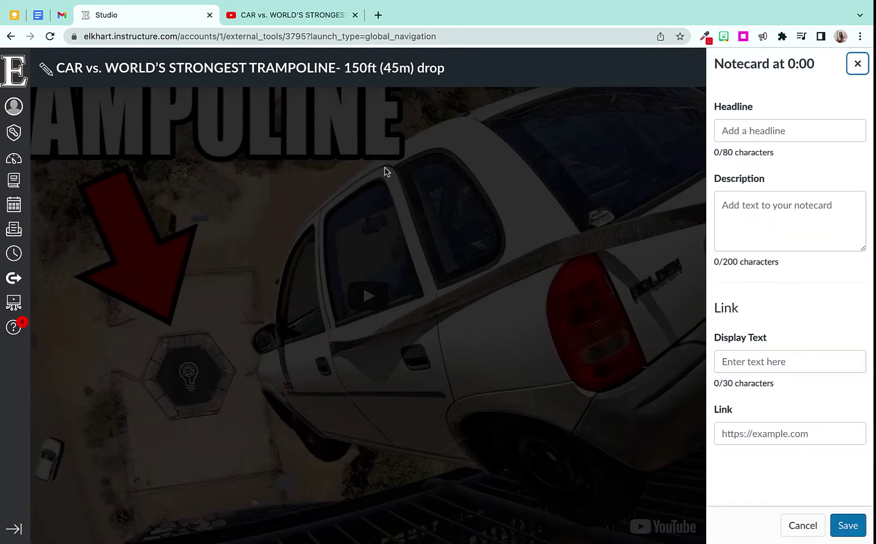
click(771, 128)
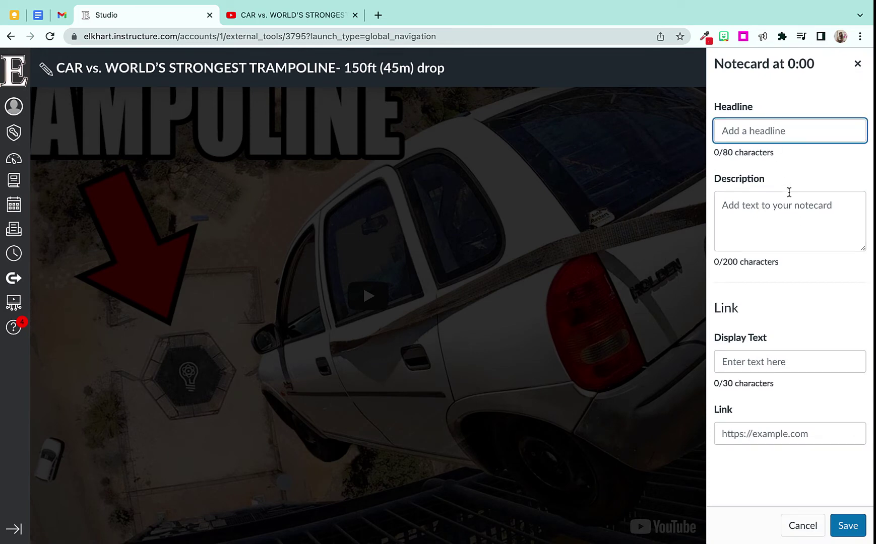
click(790, 363)
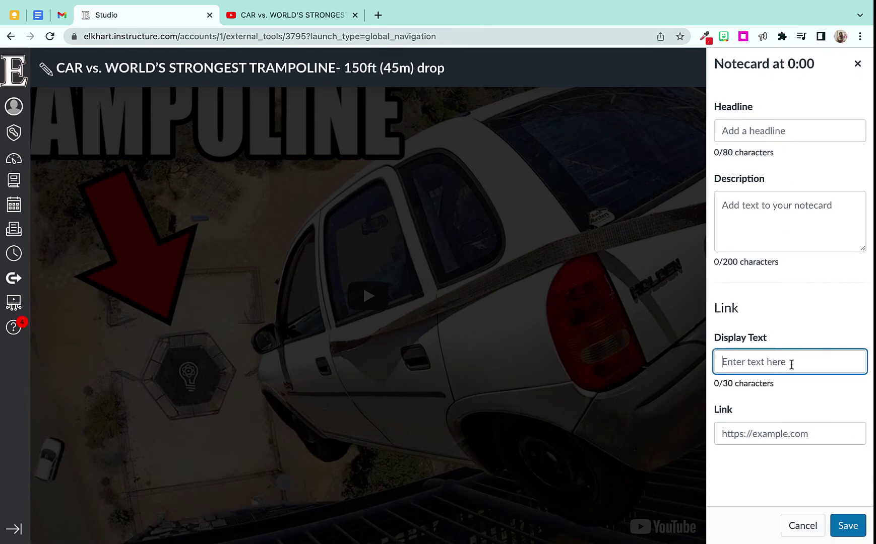
click(847, 525)
click(859, 64)
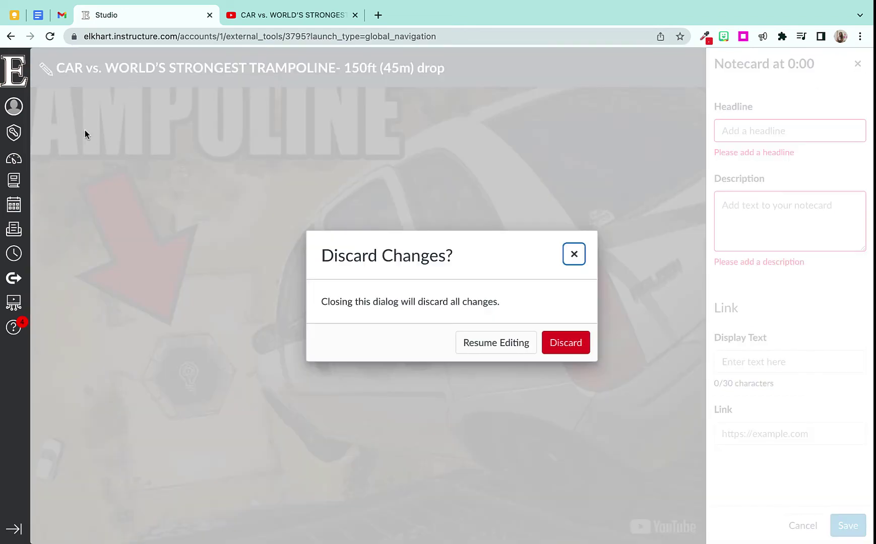
click(566, 342)
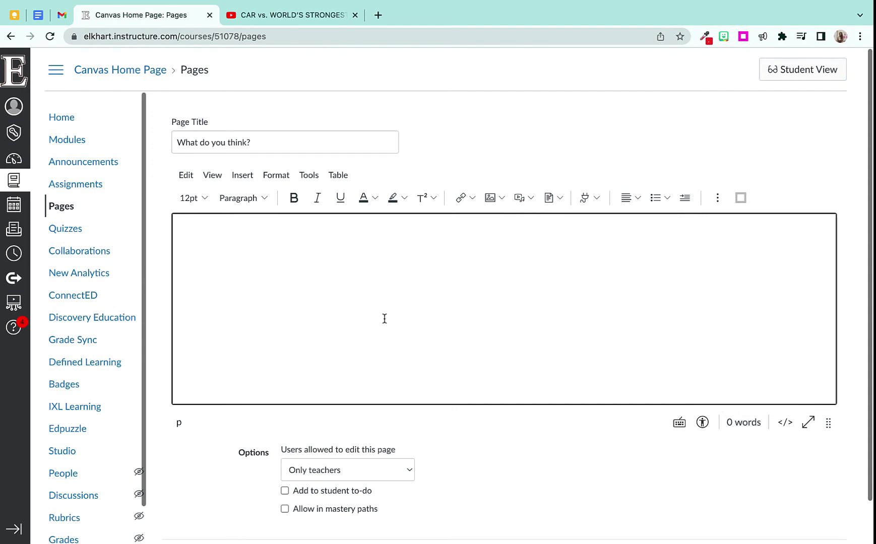
- Open the Studio media picker from the Apps dropdown, keeping the library filter on all content
click(597, 197)
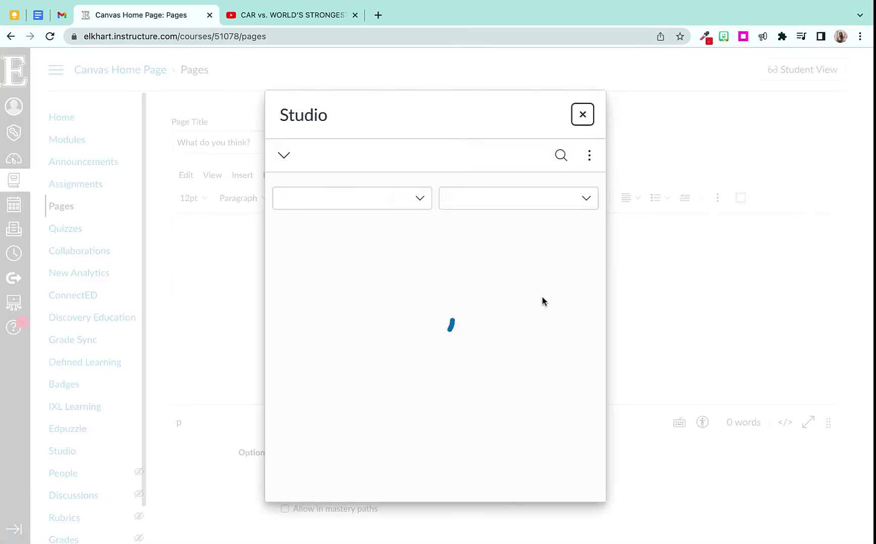
mouse_move(421, 331)
scroll(436, 327, down, 15)
scroll(435, 327, up, 15)
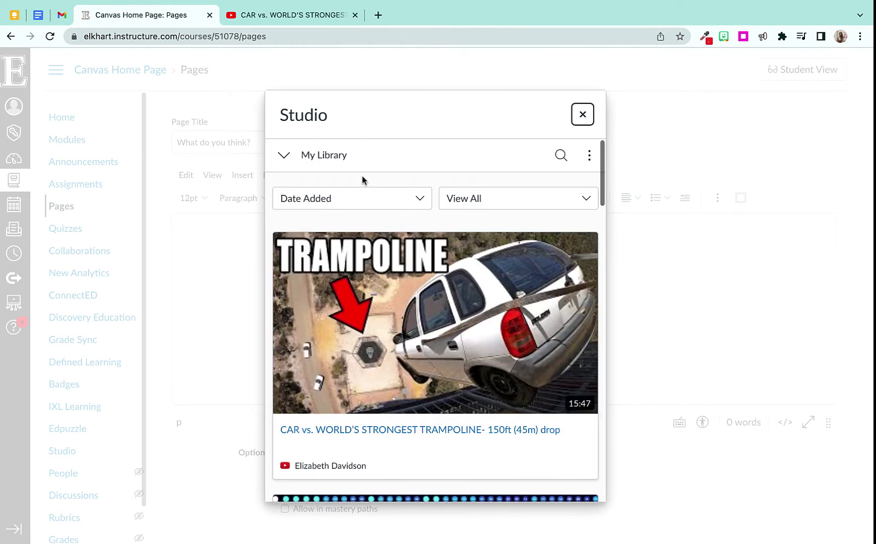
click(553, 204)
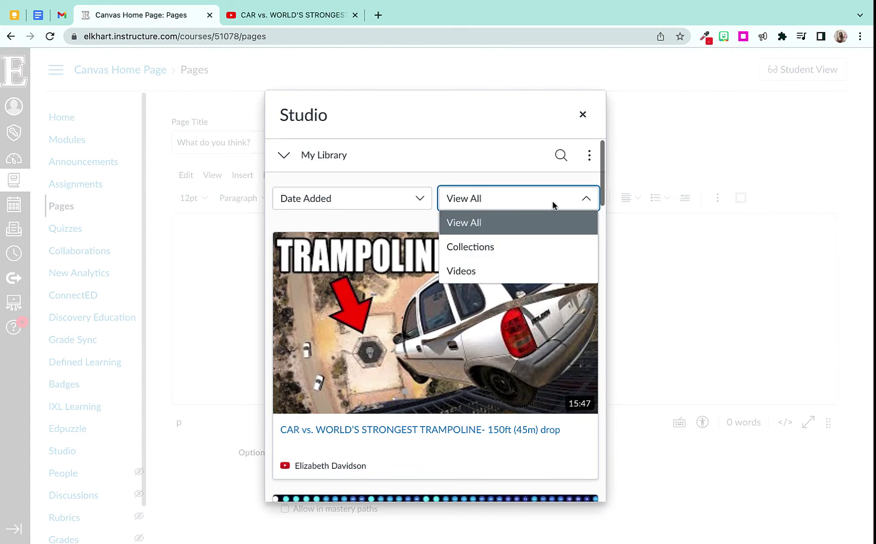
click(561, 155)
click(581, 162)
click(504, 198)
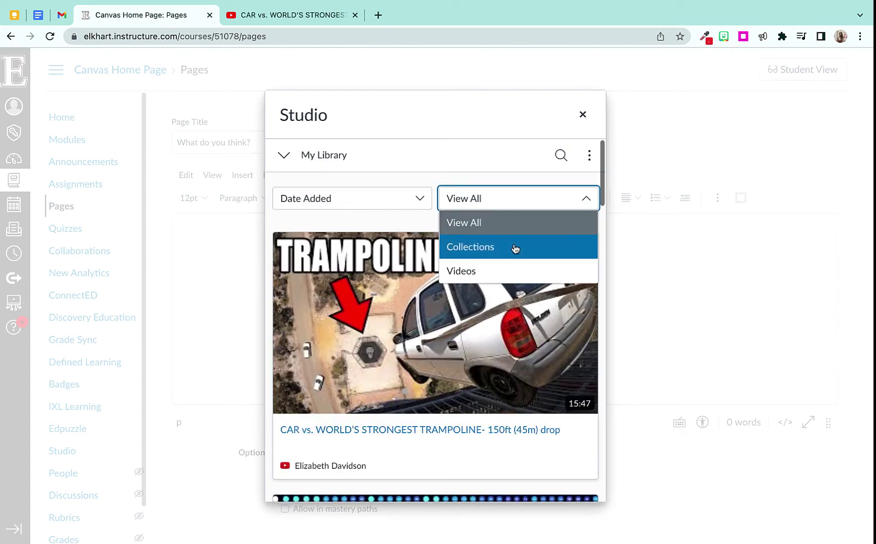
click(466, 170)
- Select the trampoline video, leave Display Media Tabs on, and embed it in the page
mouse_move(424, 322)
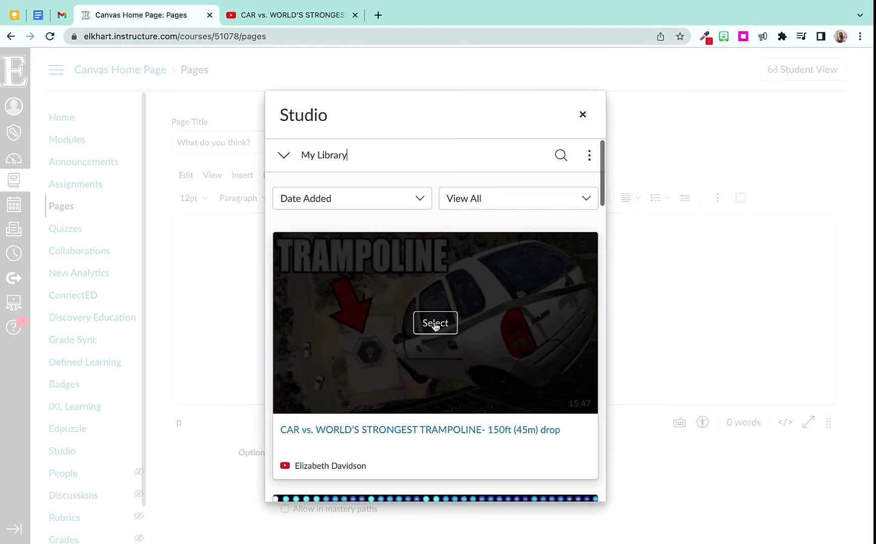
click(435, 323)
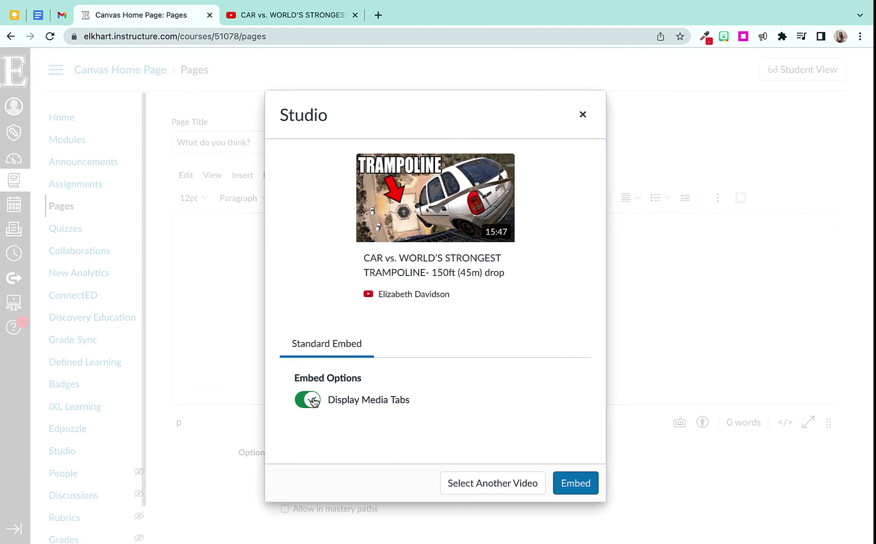
click(316, 406)
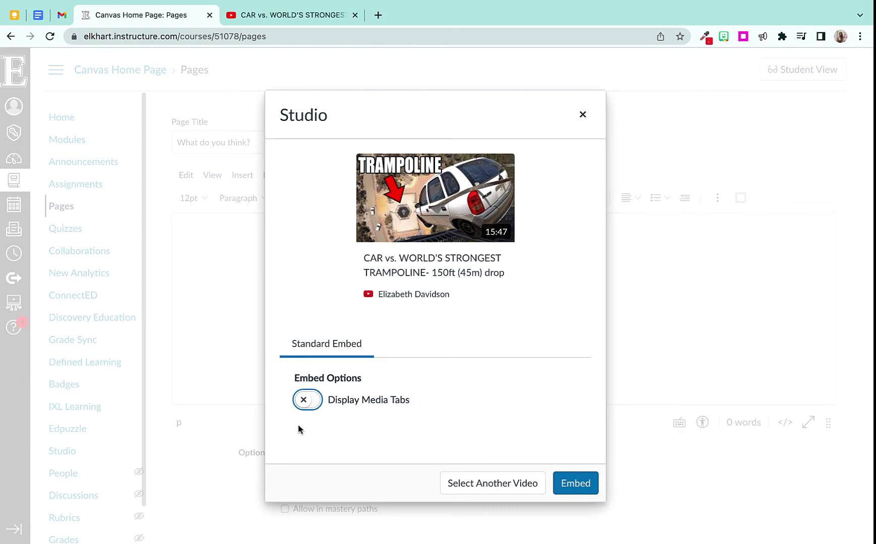
click(305, 406)
click(576, 483)
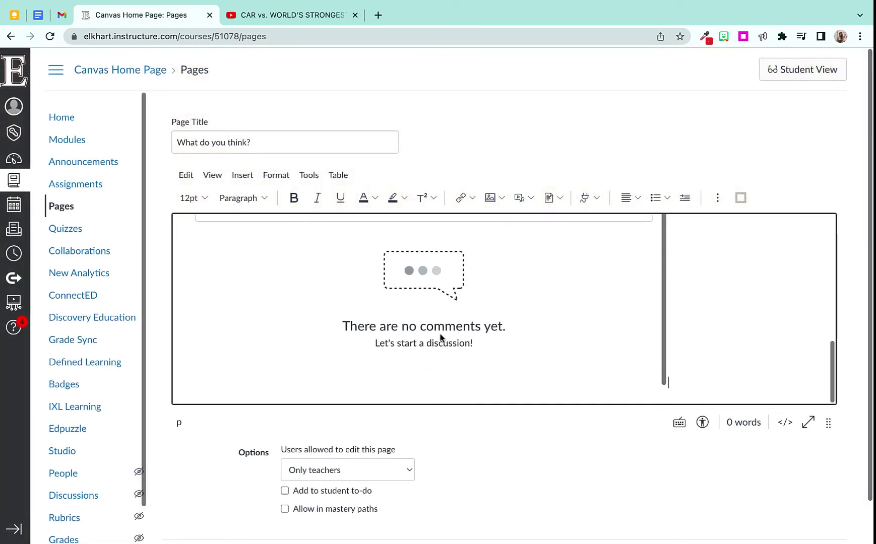
- Toggle the comment subscription setting under the embedded video on and back off
click(413, 335)
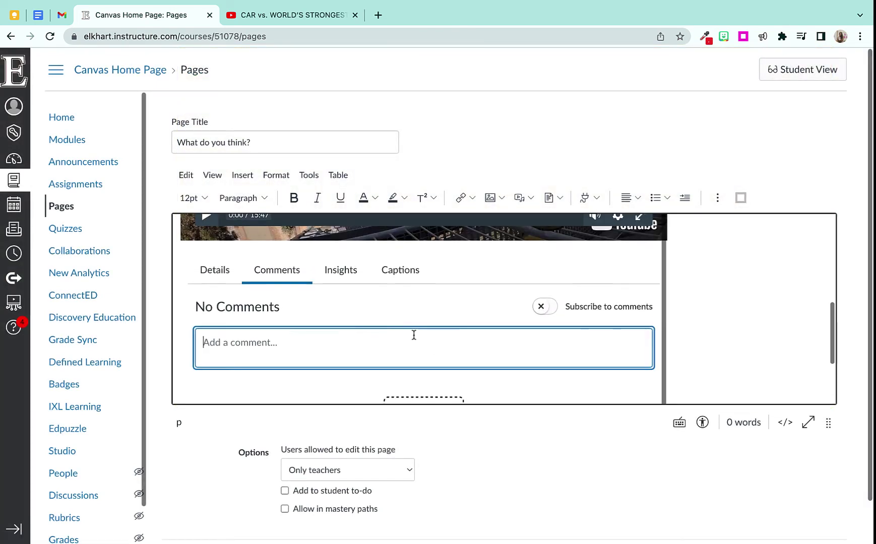
click(543, 308)
click(542, 308)
scroll(670, 398, down, 2)
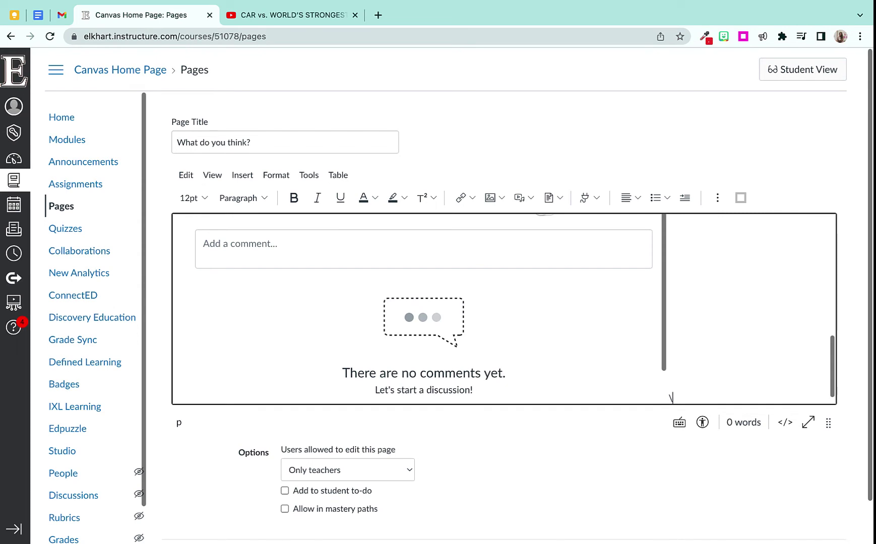
scroll(605, 367, down, 2)
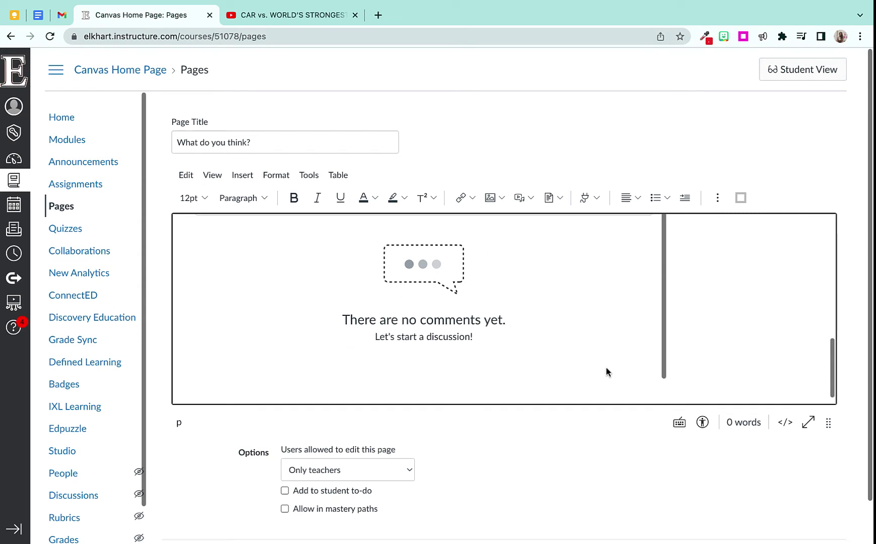
- Embed the trampoline video again from Studio with Display Media Tabs turned off
click(598, 199)
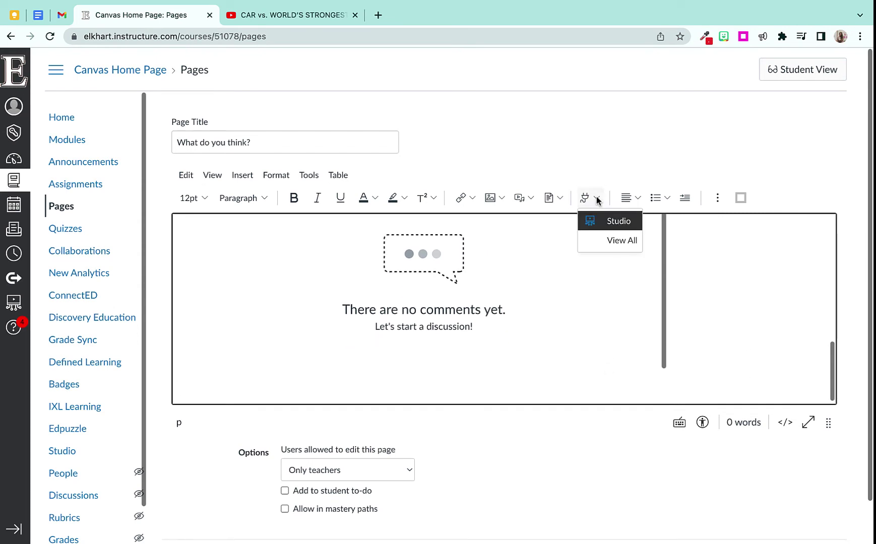
click(609, 226)
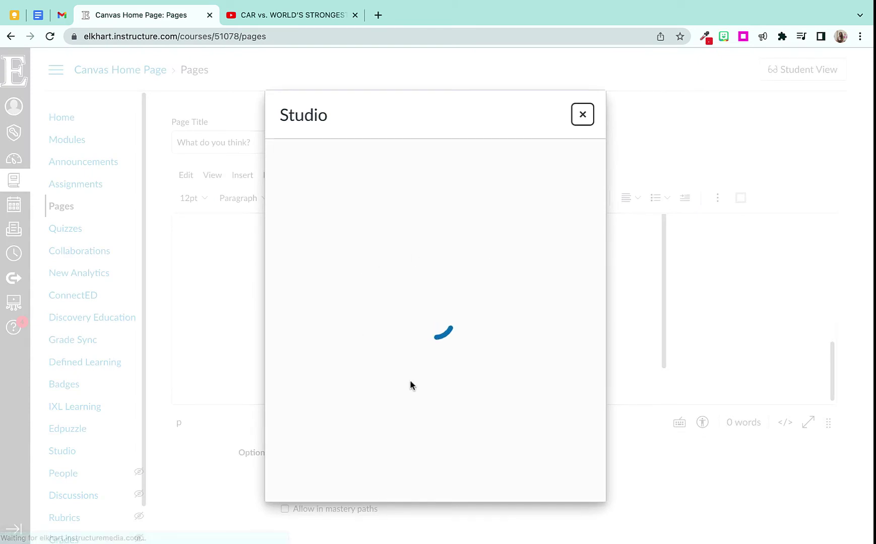
mouse_move(437, 277)
click(437, 323)
click(308, 401)
click(579, 483)
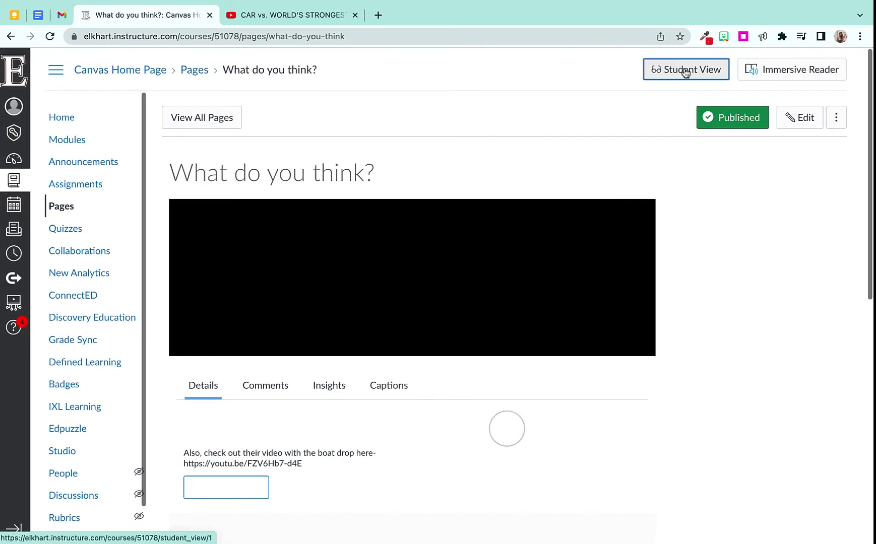
- Preview the page in Student View, checking both embeds and the Comments tab, then leave Student View
click(686, 70)
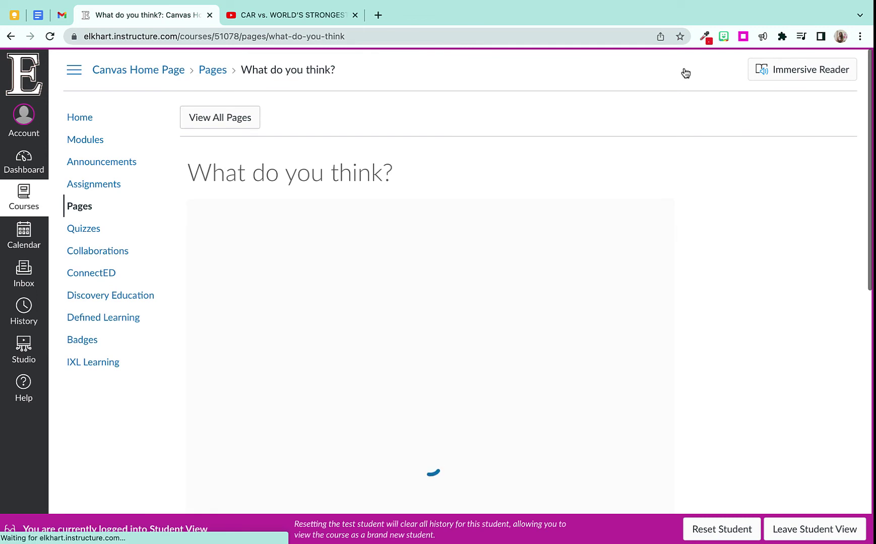
scroll(226, 406, down, 1)
scroll(226, 406, down, 3)
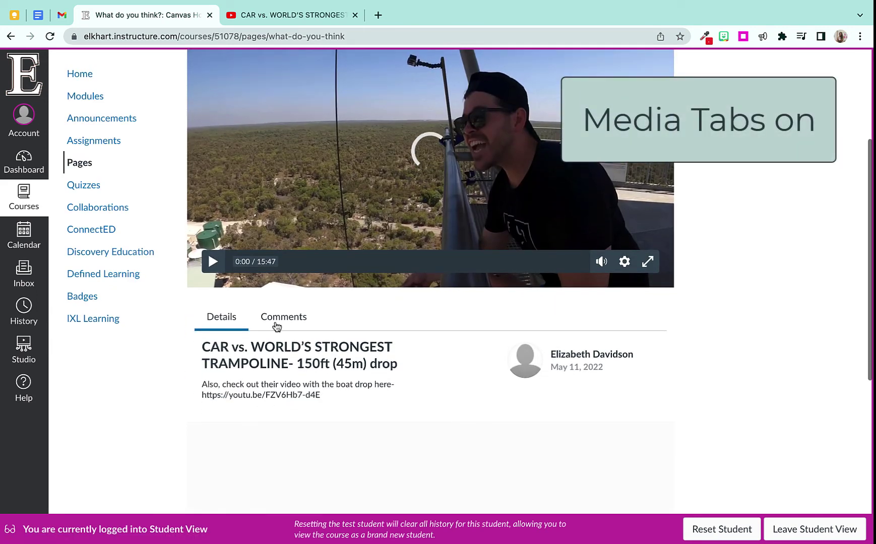
click(275, 323)
click(340, 392)
scroll(340, 393, down, 1)
scroll(425, 355, down, 2)
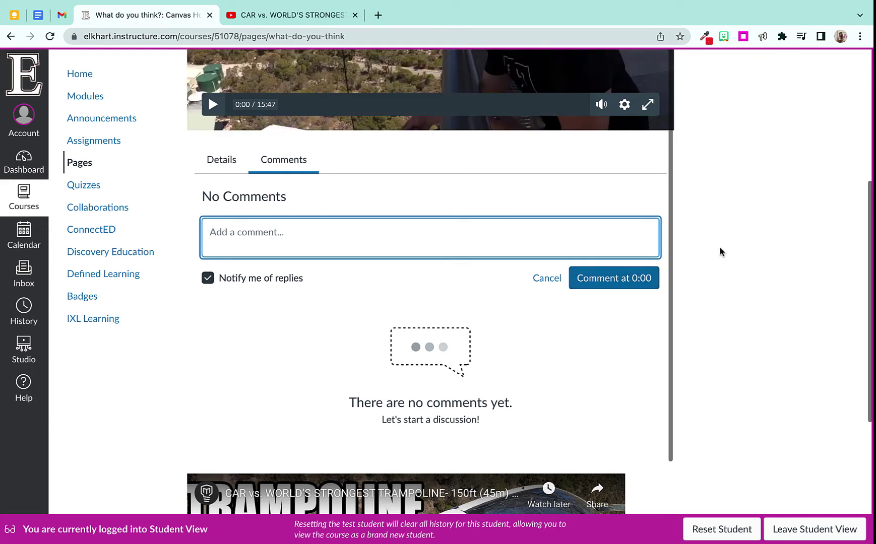
scroll(618, 299, down, 1)
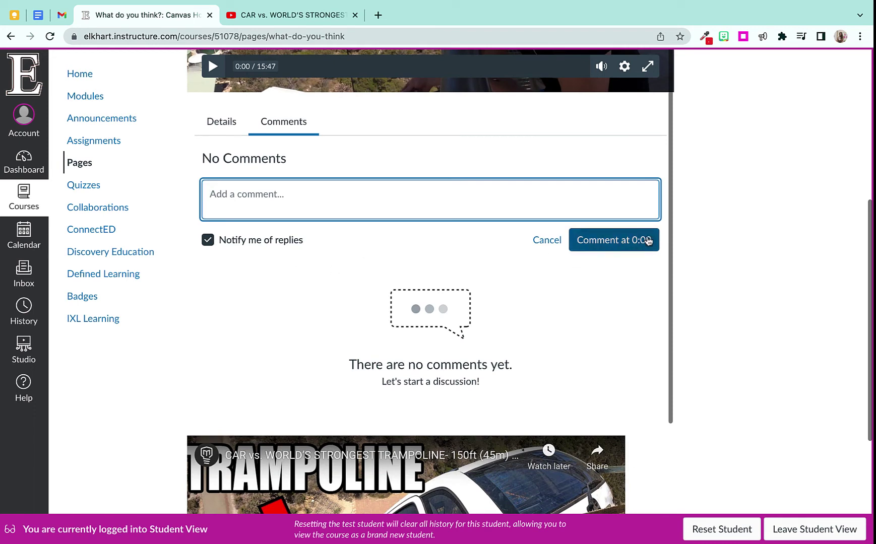
scroll(561, 293, down, 5)
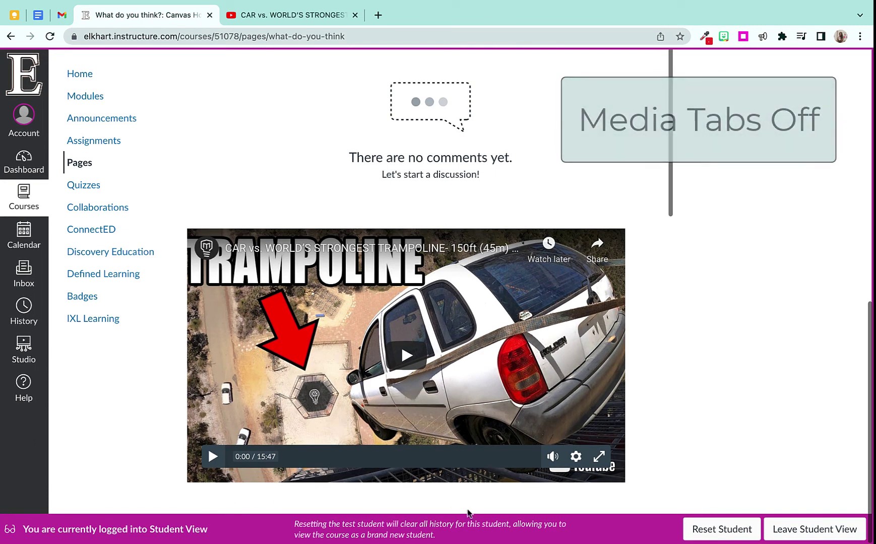
scroll(467, 512, up, 3)
click(849, 530)
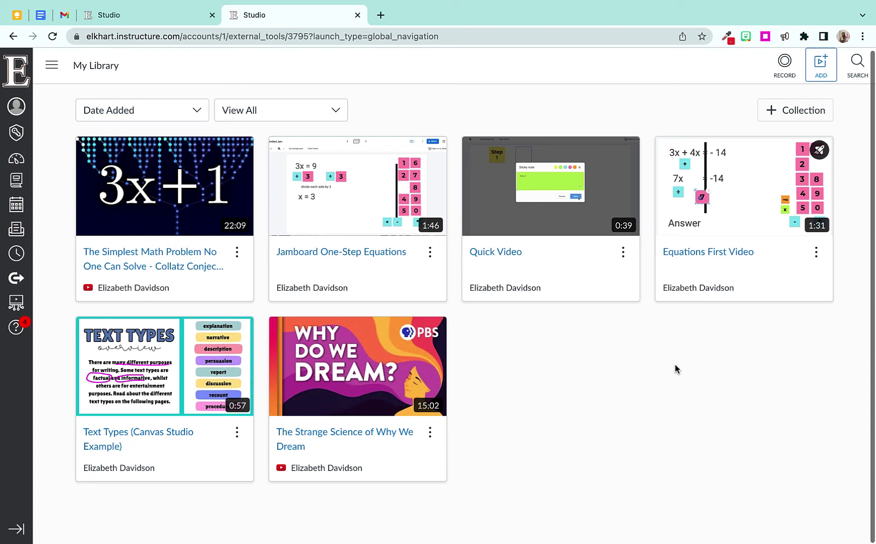
click(827, 68)
click(579, 367)
text(https://youtu.be/FZV6Hb7-d4E)
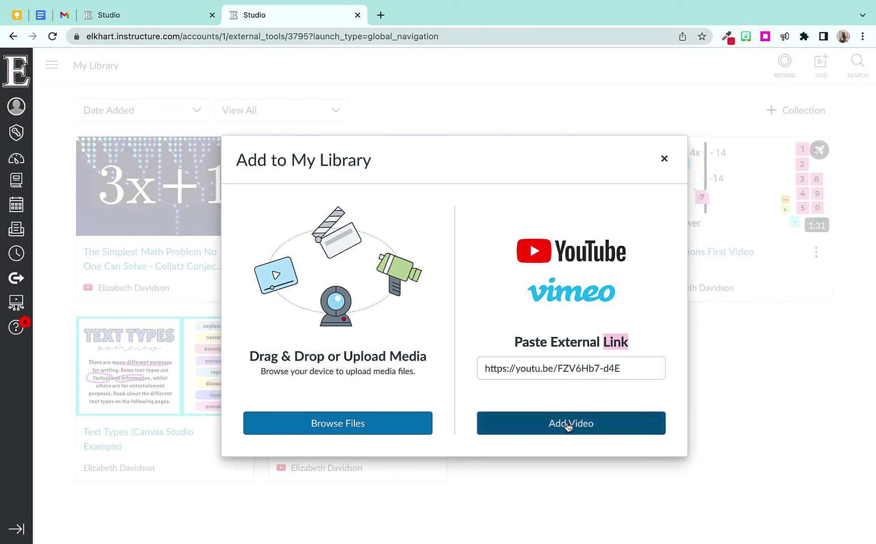
click(569, 425)
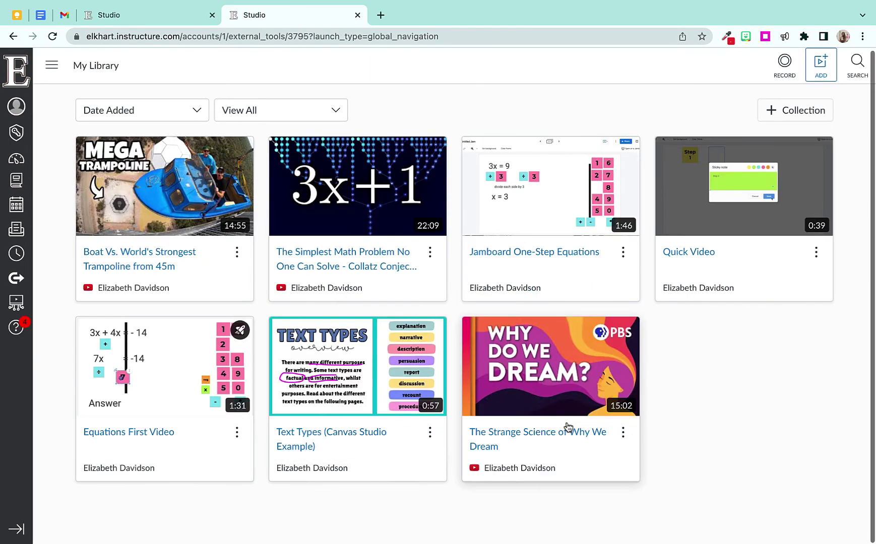
click(238, 252)
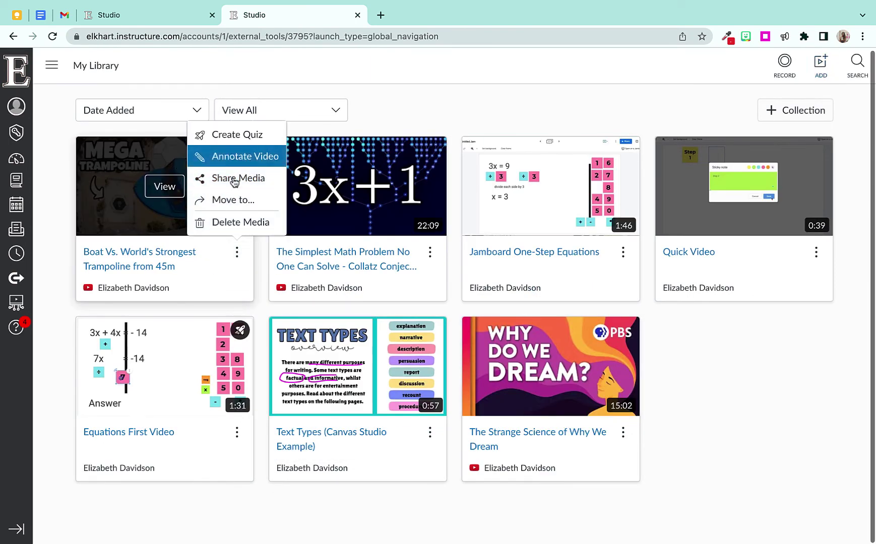
click(179, 271)
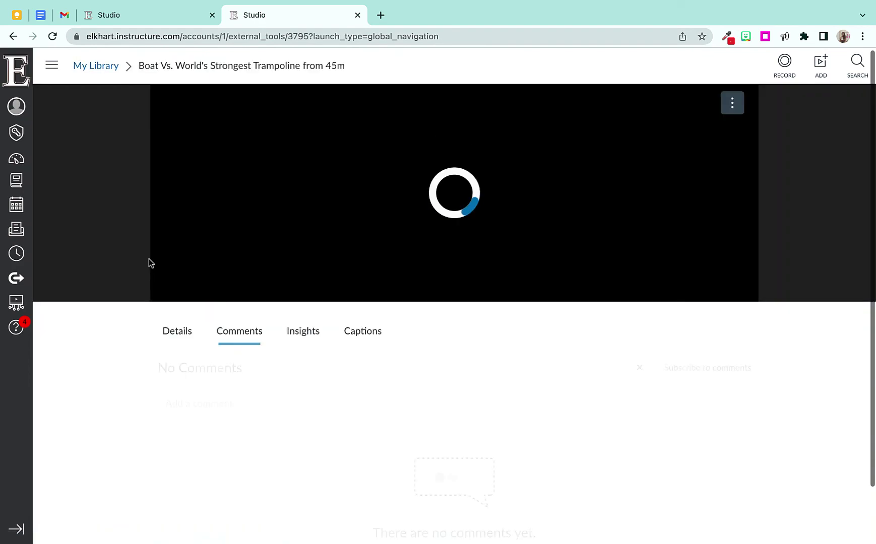
scroll(176, 329, down, 3)
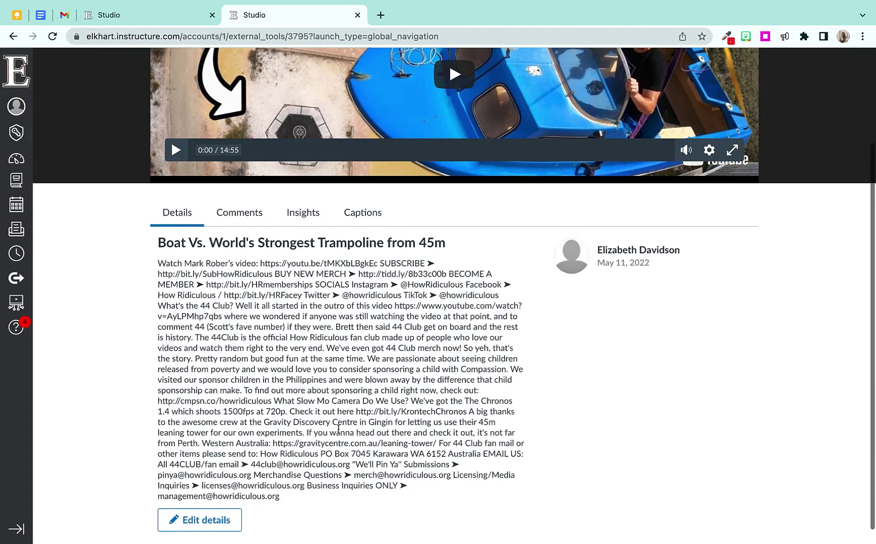
click(225, 504)
scroll(352, 444, down, 10)
drag(505, 400, 242, 449)
text(https://youtu.be/FZV6Hb7-d4E)
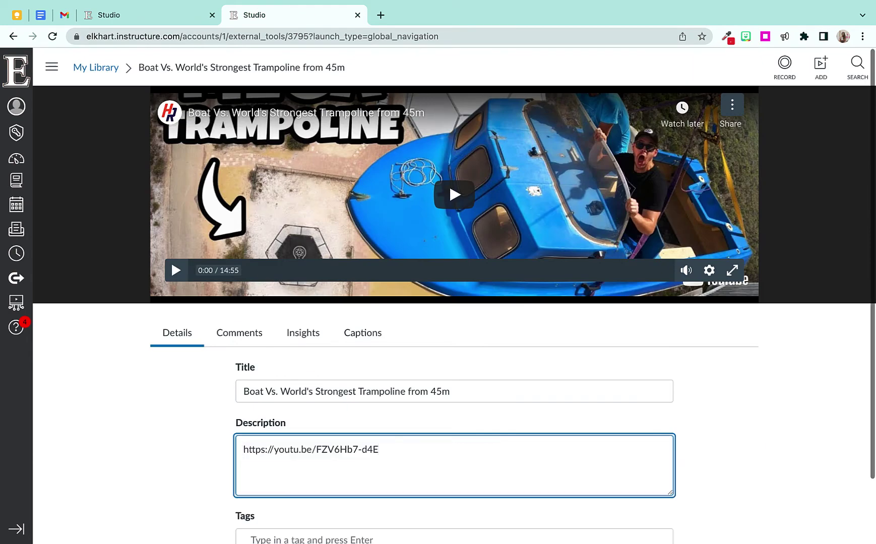
scroll(251, 443, down, 1)
scroll(236, 445, down, 2)
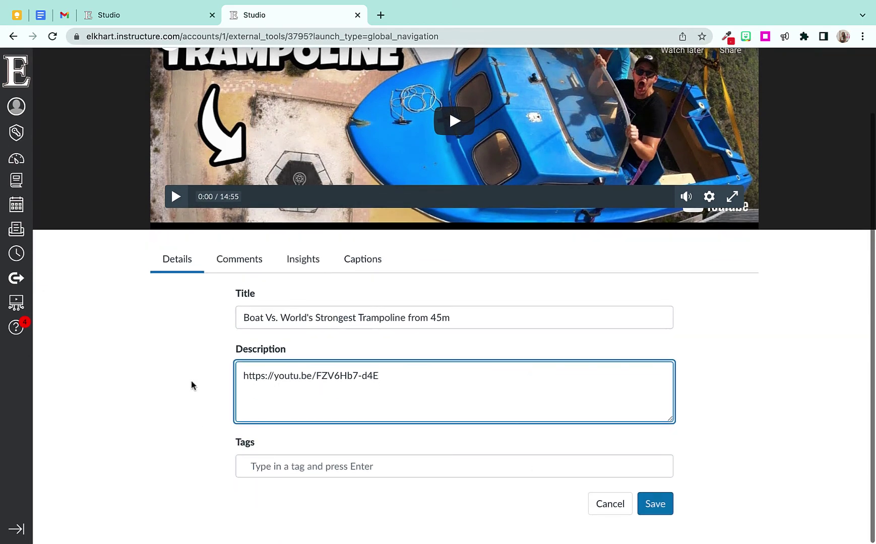
click(658, 504)
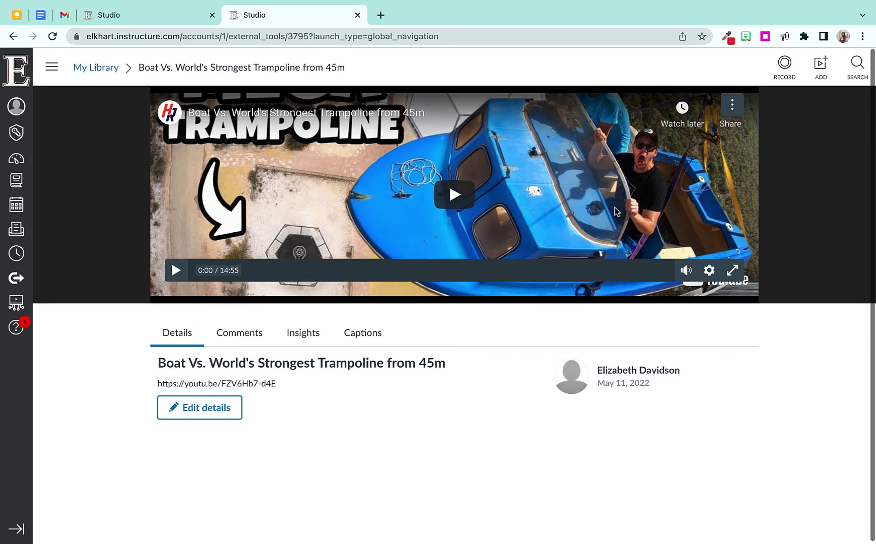
click(108, 64)
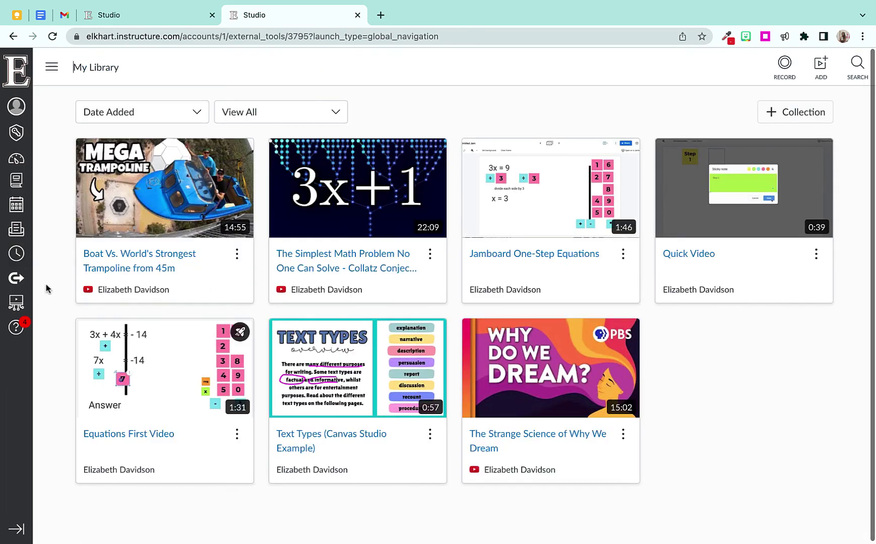
- Create a new page titled 'Captions on Youtube' in the Canvas Home Page course
click(17, 180)
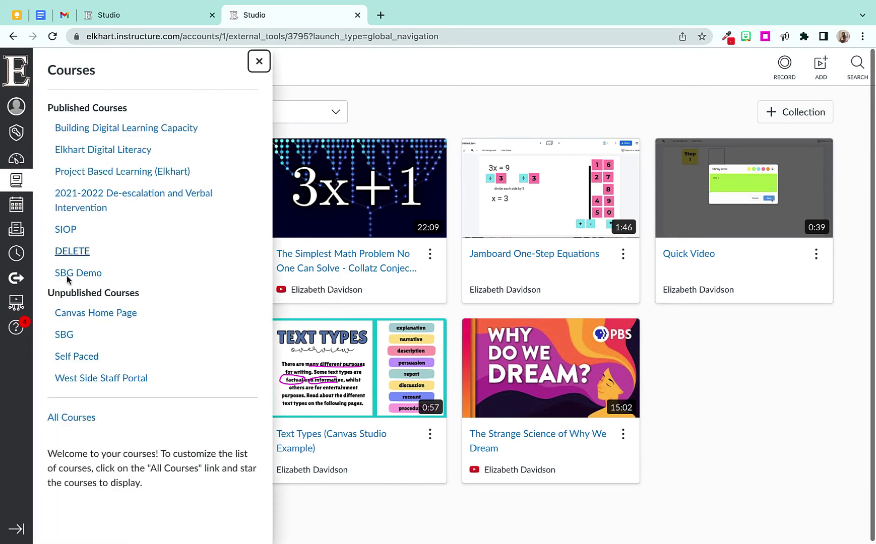
click(87, 312)
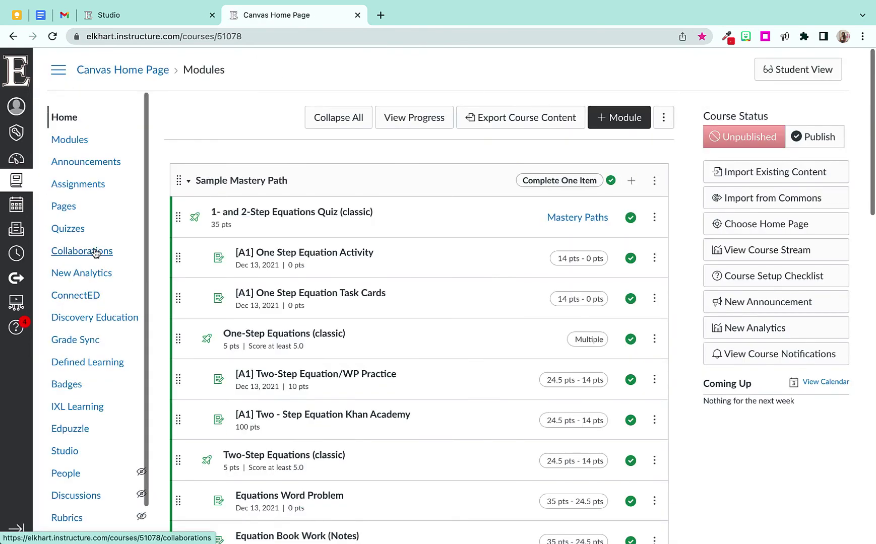
click(64, 209)
click(198, 127)
click(805, 119)
text(Captions on Youtube)
- Open the Studio media picker in the page body and pick the boat trampoline video
click(324, 219)
scroll(546, 187, down, 1)
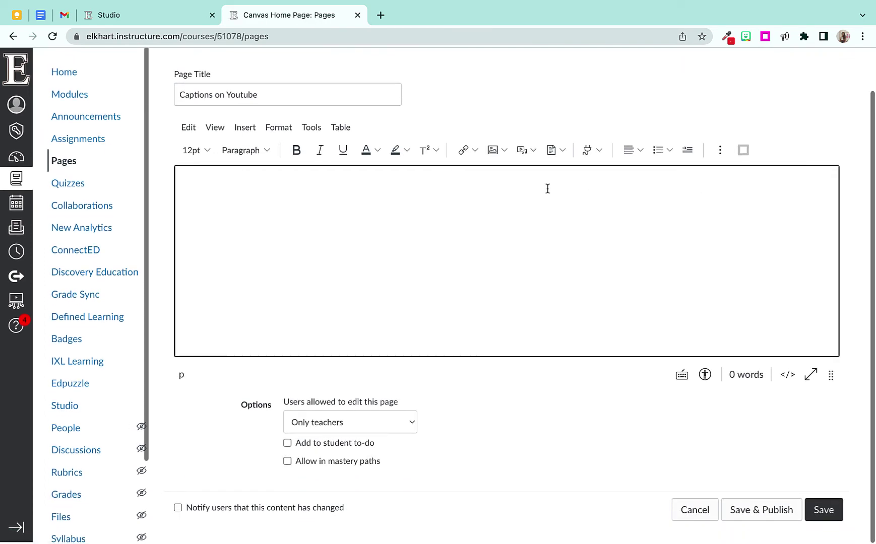
click(598, 154)
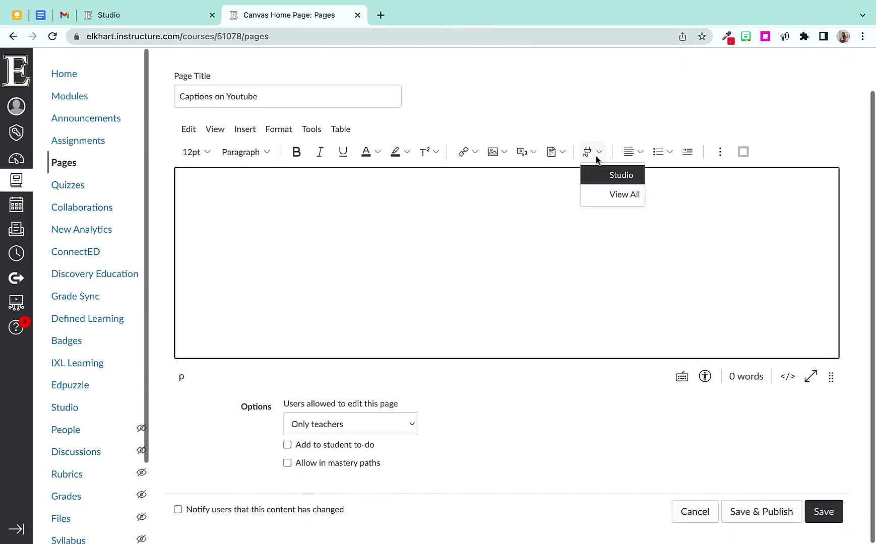
click(618, 179)
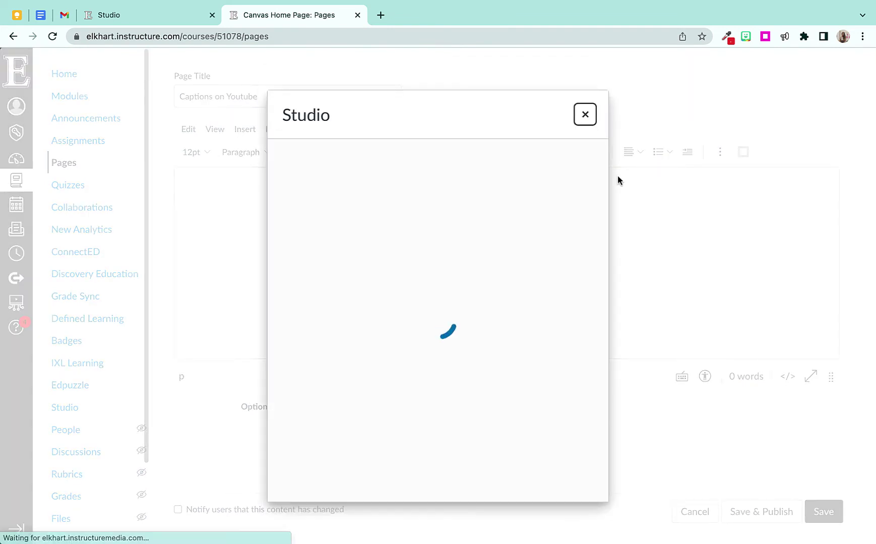
mouse_move(417, 333)
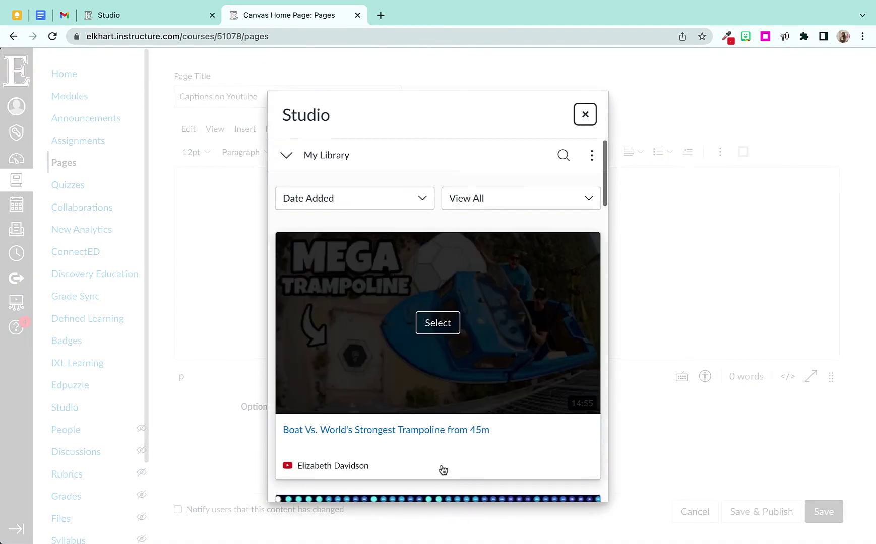
click(445, 328)
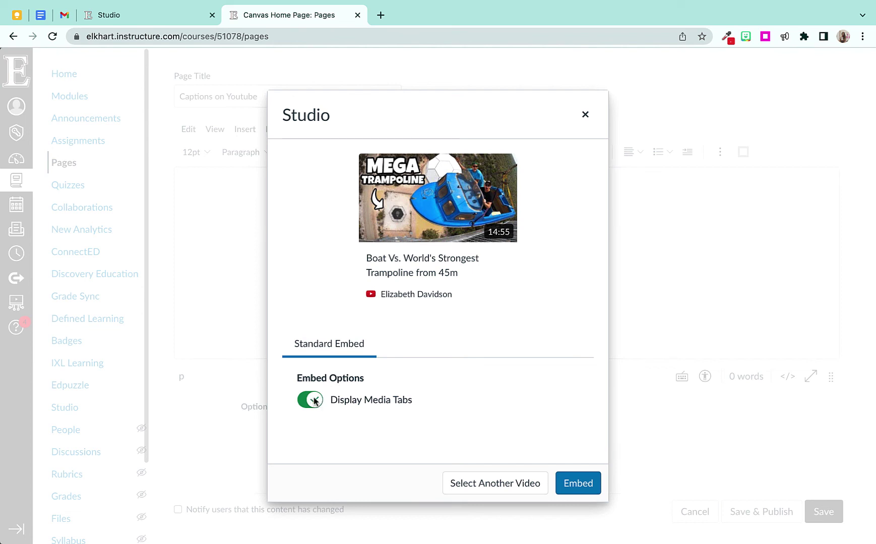
- Embed the trampoline video on the page and view its details showing the YouTube link
click(578, 490)
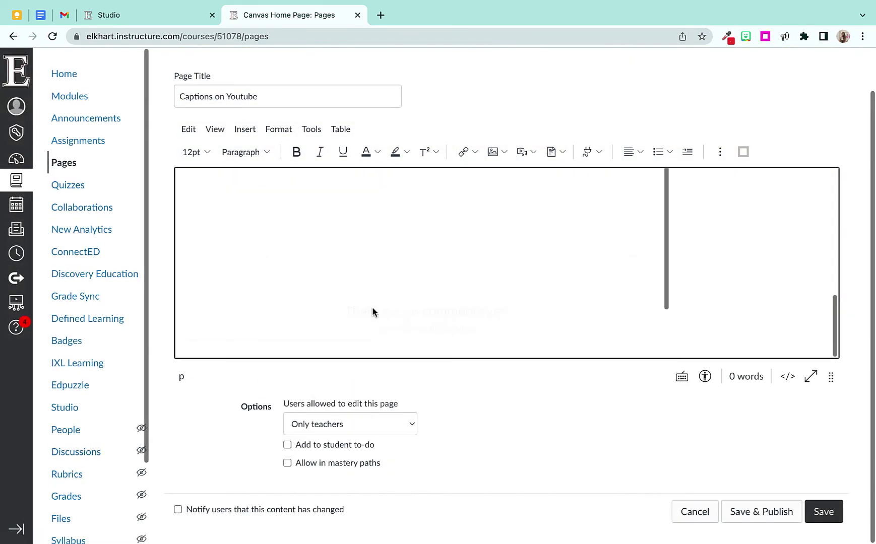
scroll(374, 312, up, 3)
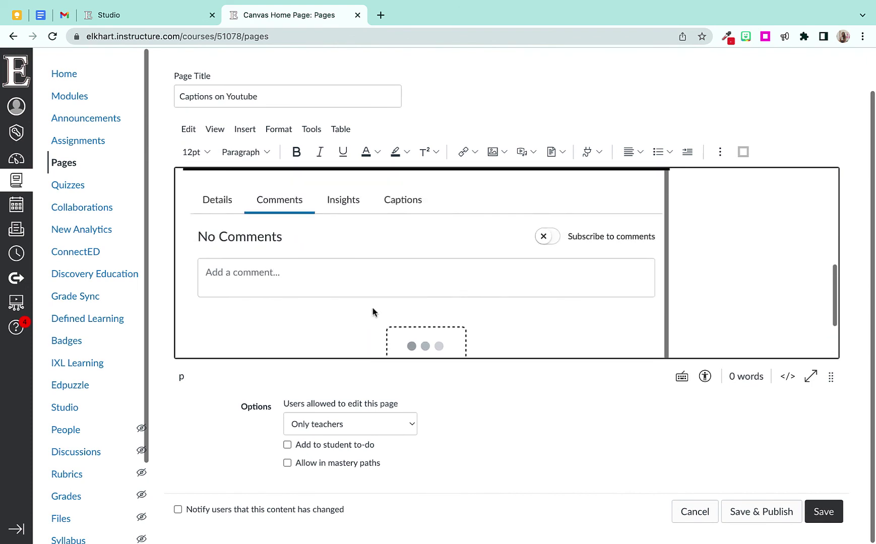
click(218, 221)
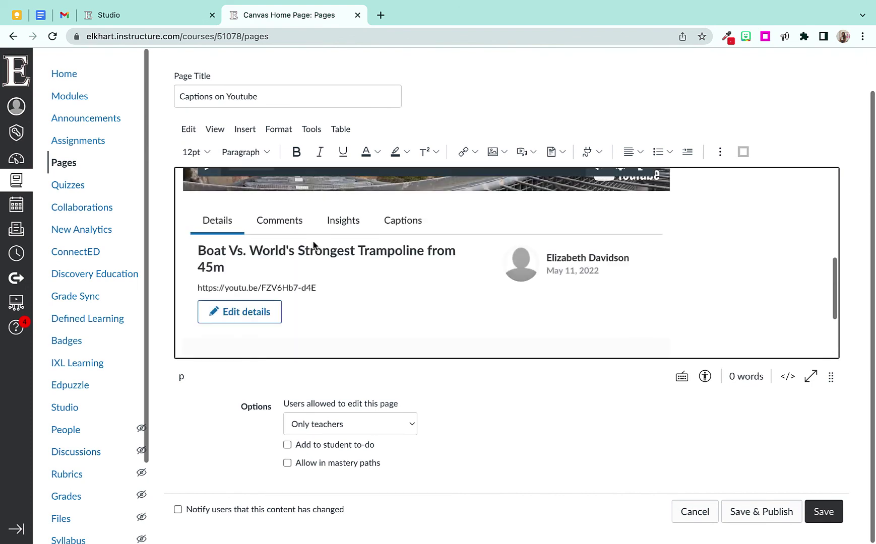
scroll(313, 245, up, 3)
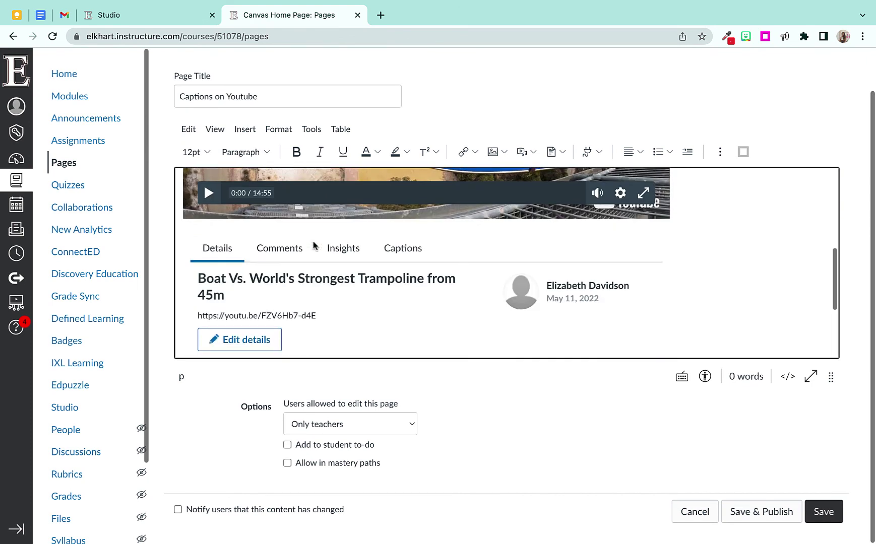
scroll(313, 246, down, 1)
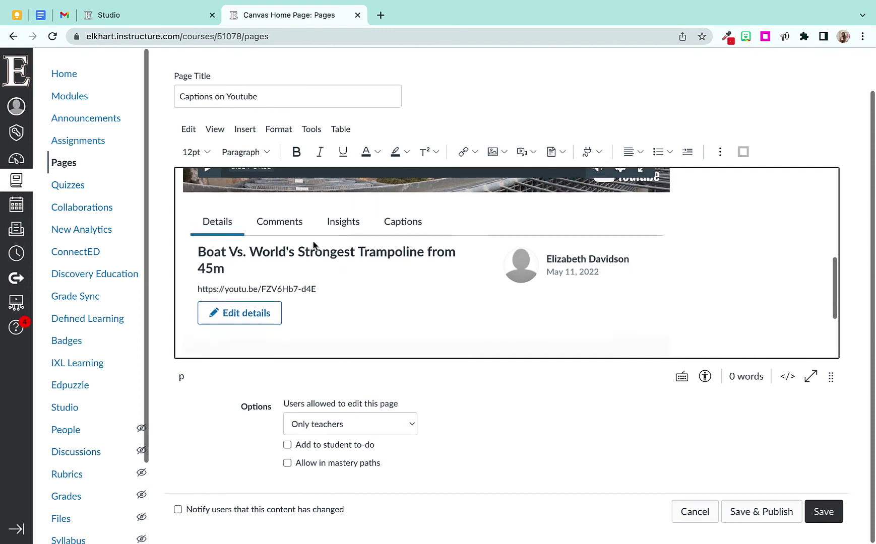
triple_click(222, 278)
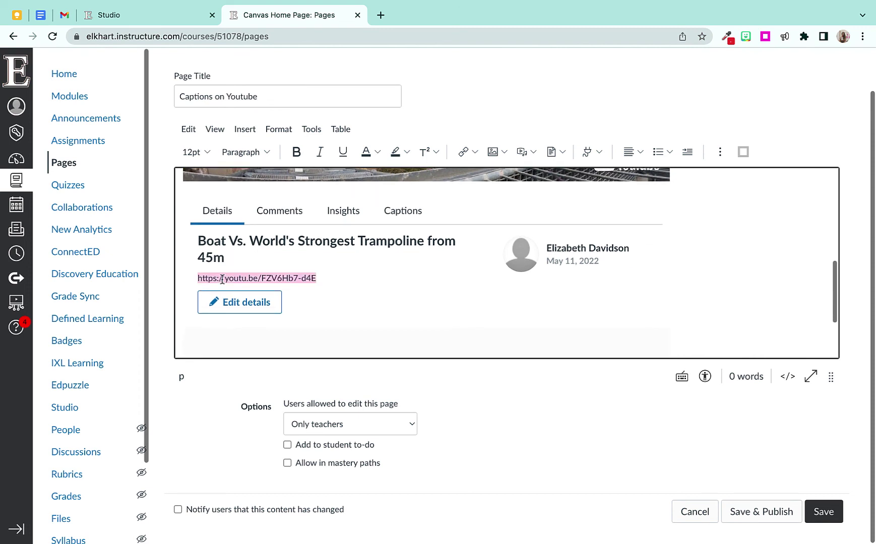
- Prefix the description link with 'Link to Captions:' and save the page
click(246, 306)
click(216, 325)
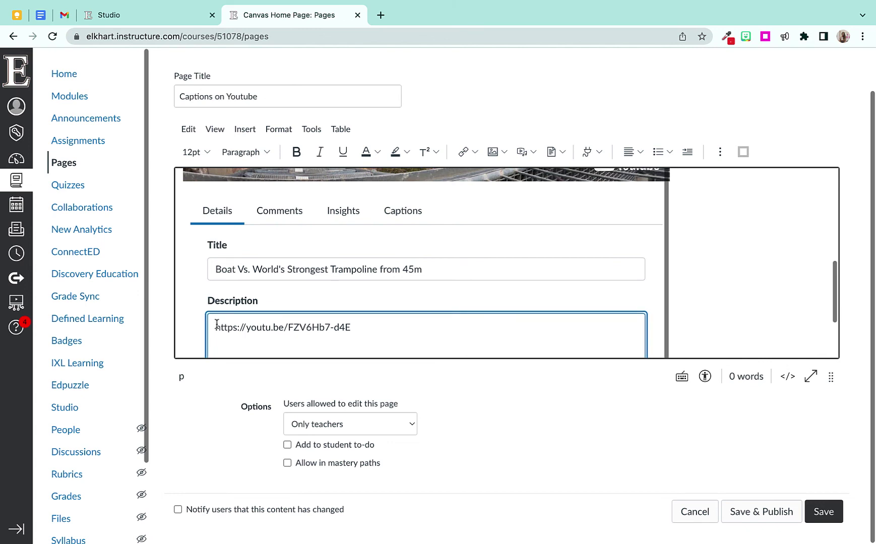
text(Link to Captions)
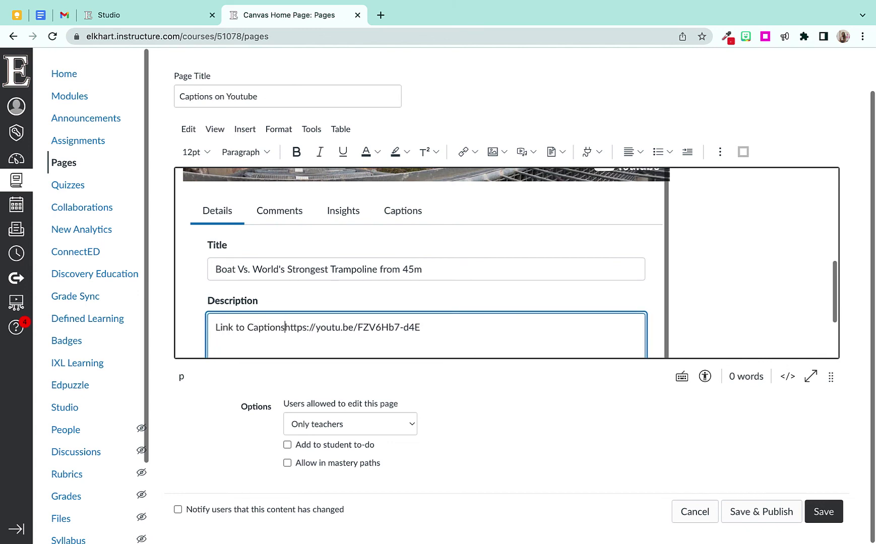
text(:)
scroll(476, 276, down, 2)
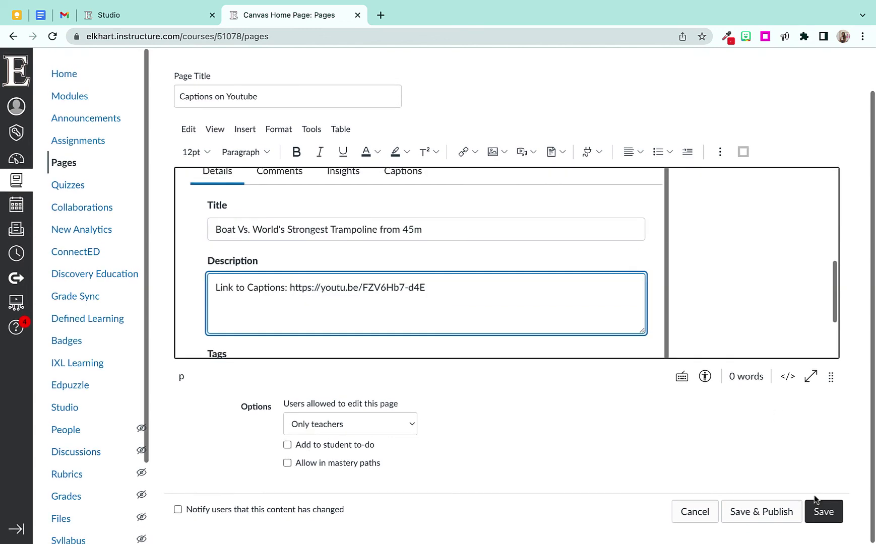
click(820, 509)
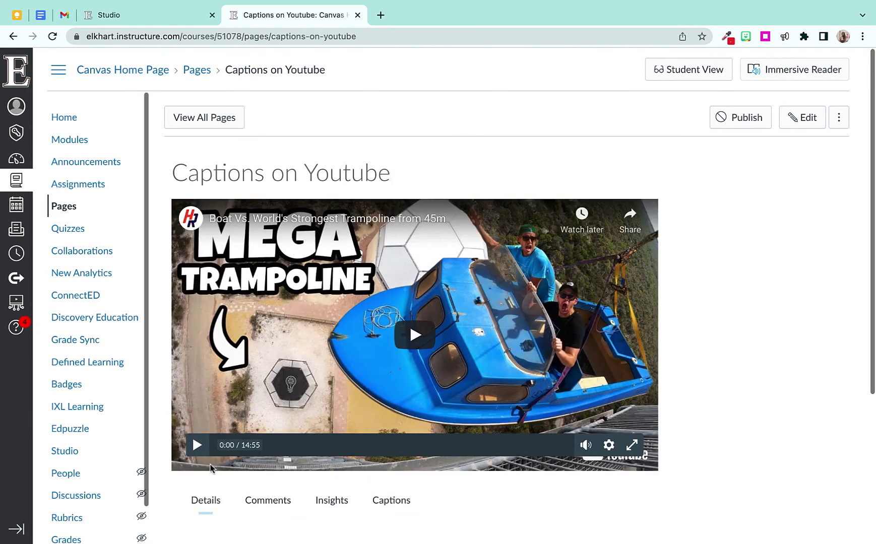
- Put 'Link to Captions:' before the YouTube URL in the video description and save
scroll(302, 439, down, 2)
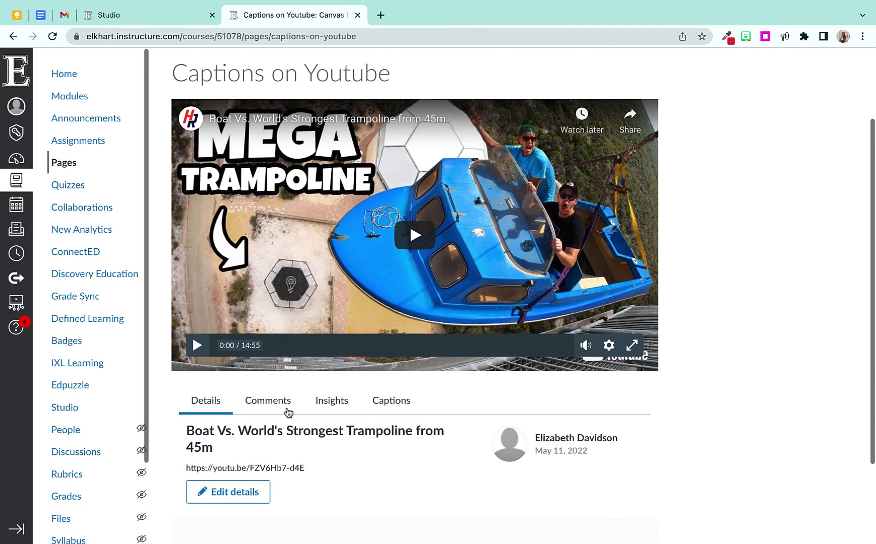
scroll(289, 413, down, 1)
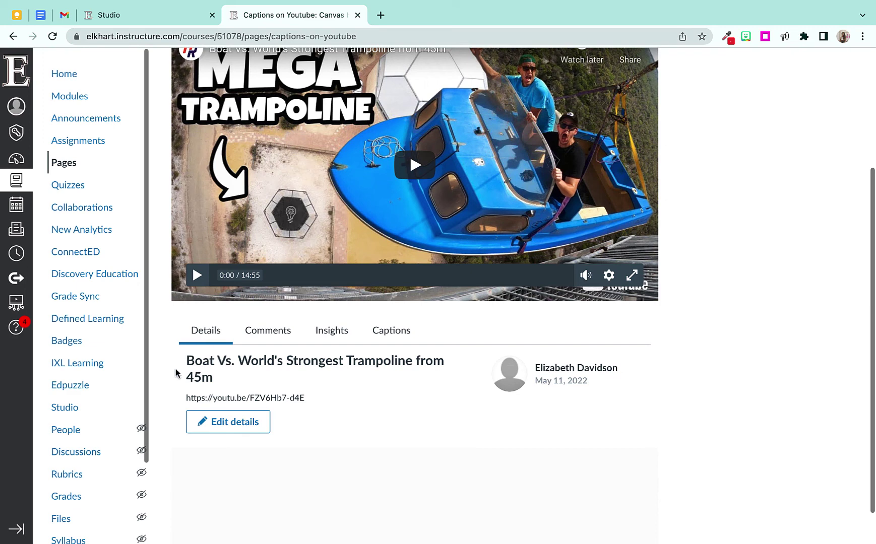
drag(191, 398, 302, 398)
scroll(298, 404, down, 1)
click(243, 399)
click(203, 417)
text(Link to Captions:)
scroll(202, 416, down, 1)
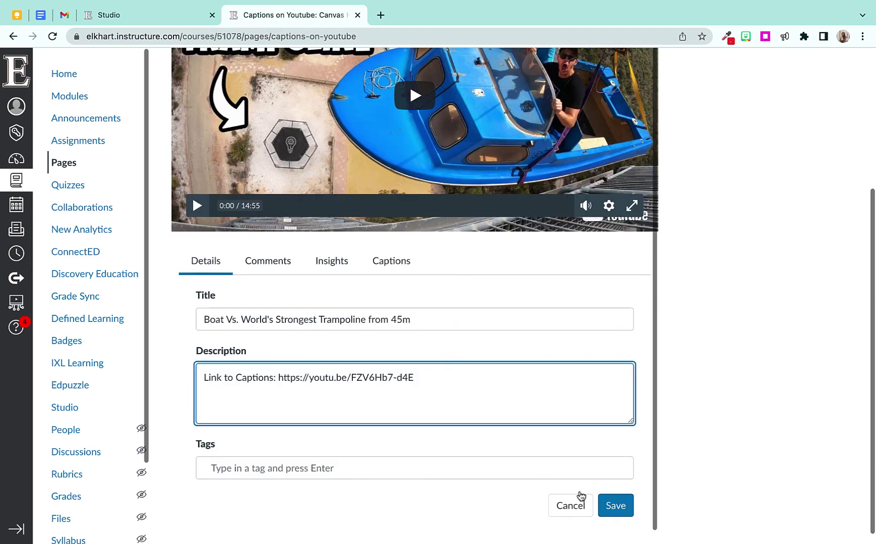
click(613, 507)
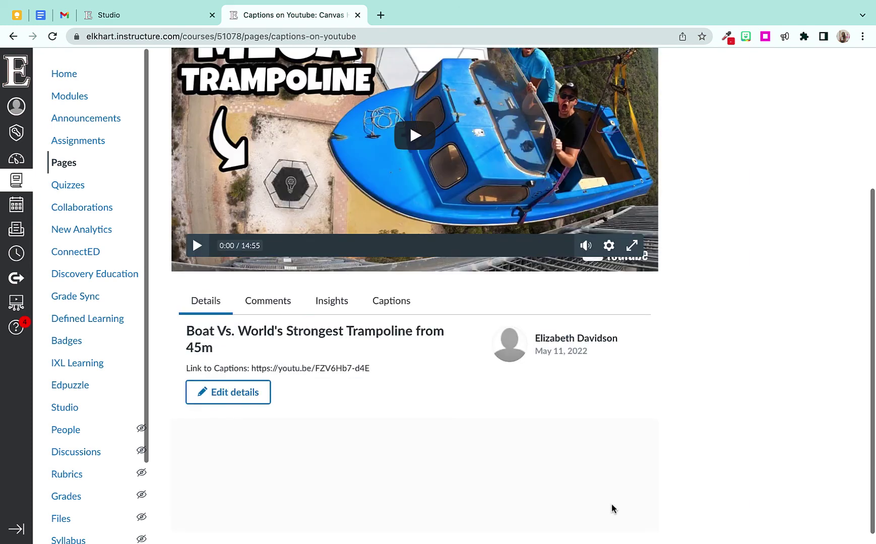
- Select the video's youtu.be link in the Details tab
scroll(231, 386, up, 3)
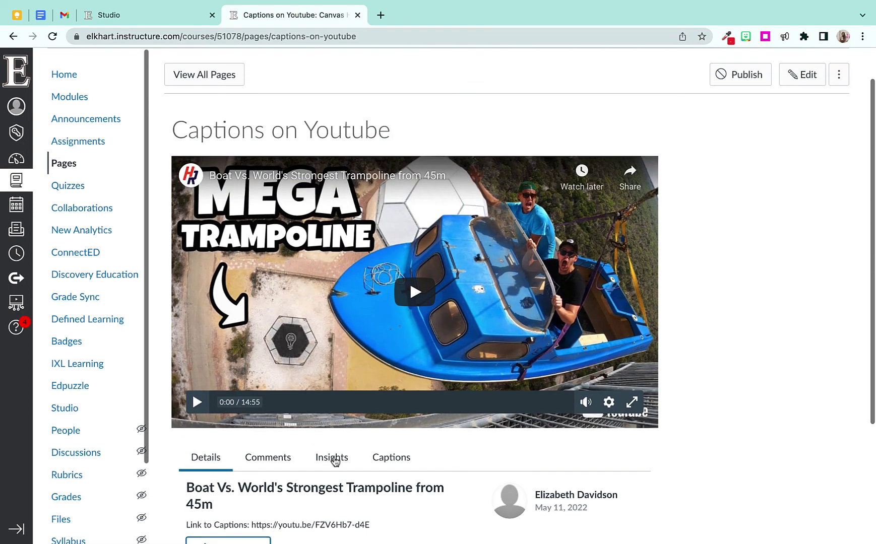
scroll(335, 462, down, 3)
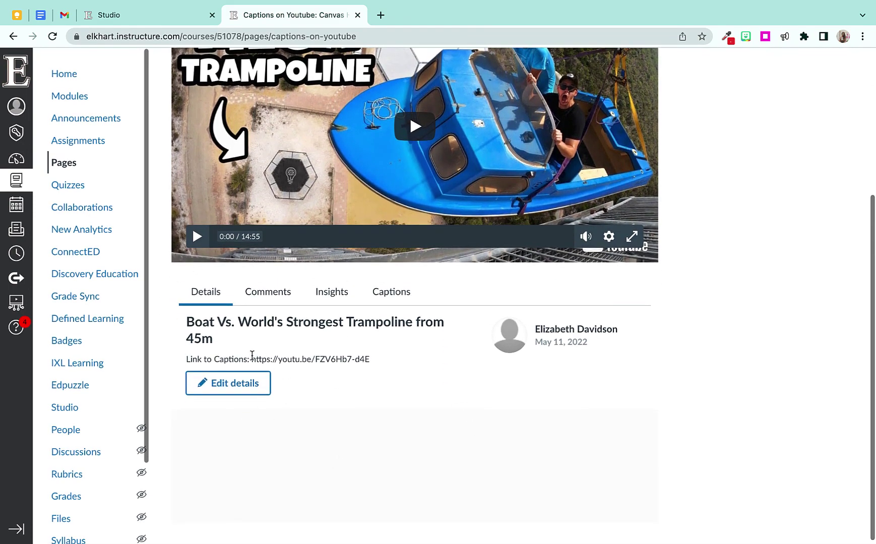
scroll(252, 355, up, 4)
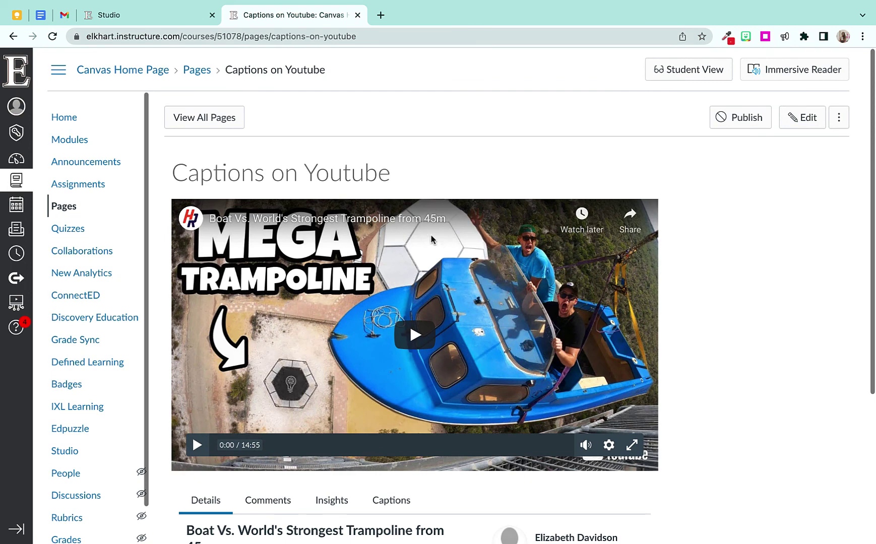
scroll(387, 391, down, 3)
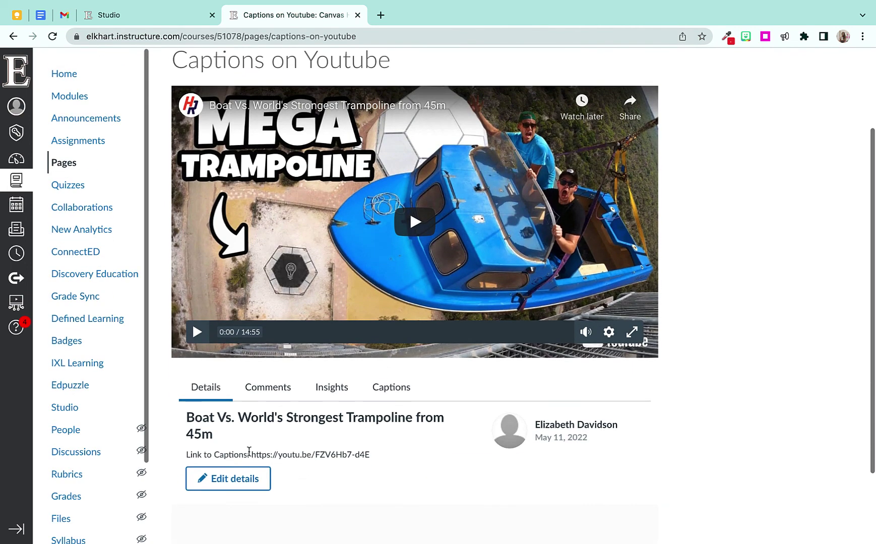
drag(251, 454, 371, 457)
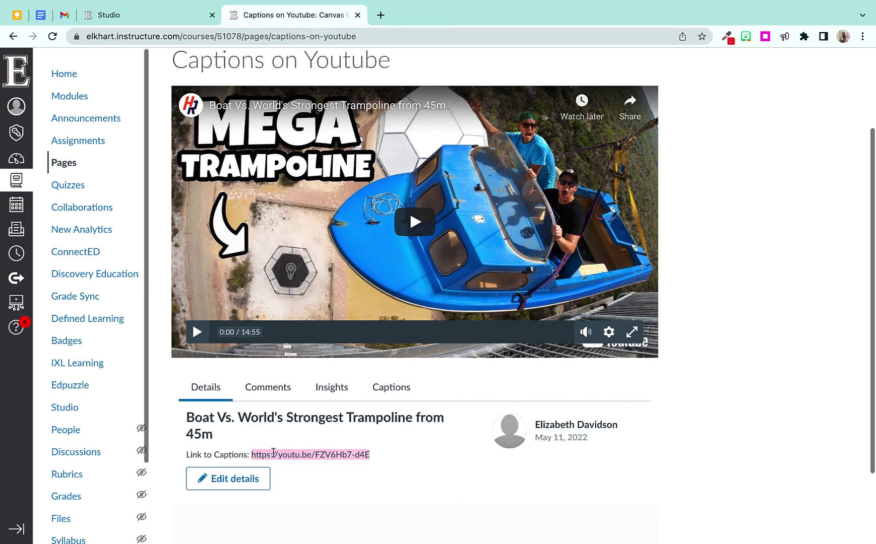
- Copy the full youtu.be link from the video details and reopen the page in the editor
click(440, 458)
drag(248, 456, 367, 457)
scroll(368, 458, up, 5)
click(801, 112)
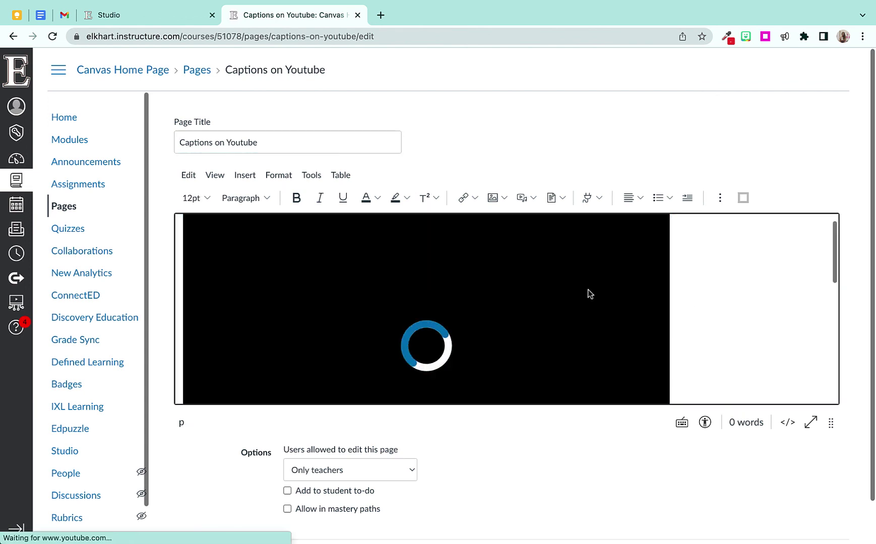
- Replace the embed with the Studio trampoline video, Display Media Tabs turned off
click(622, 282)
click(765, 263)
key(BackSpace)
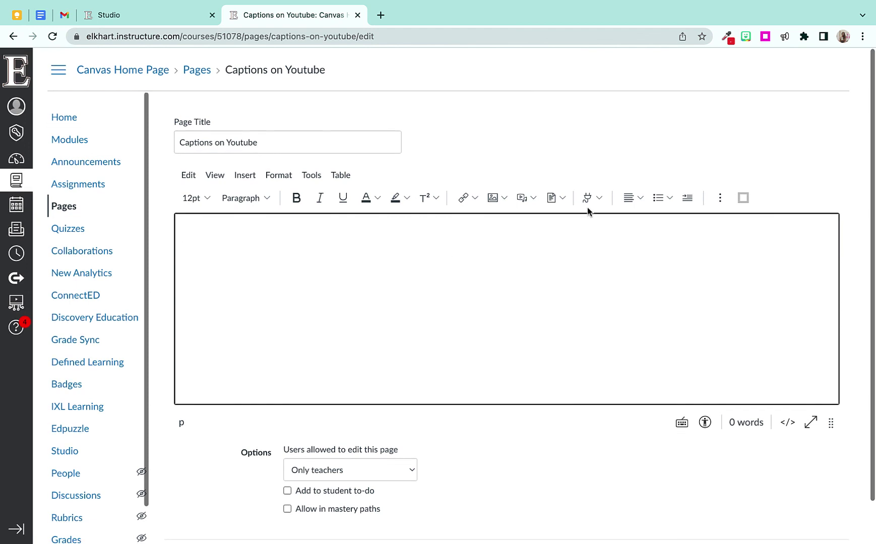
click(599, 198)
click(608, 217)
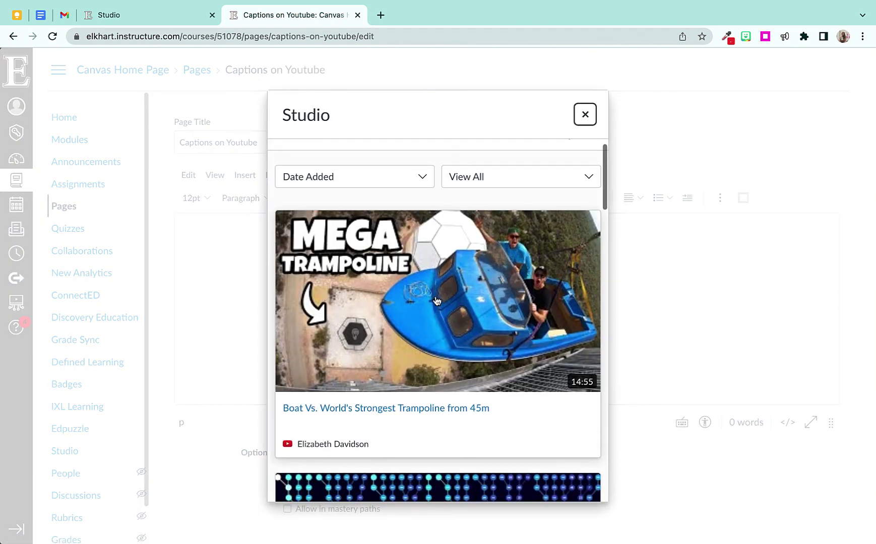
click(435, 296)
click(312, 401)
click(587, 494)
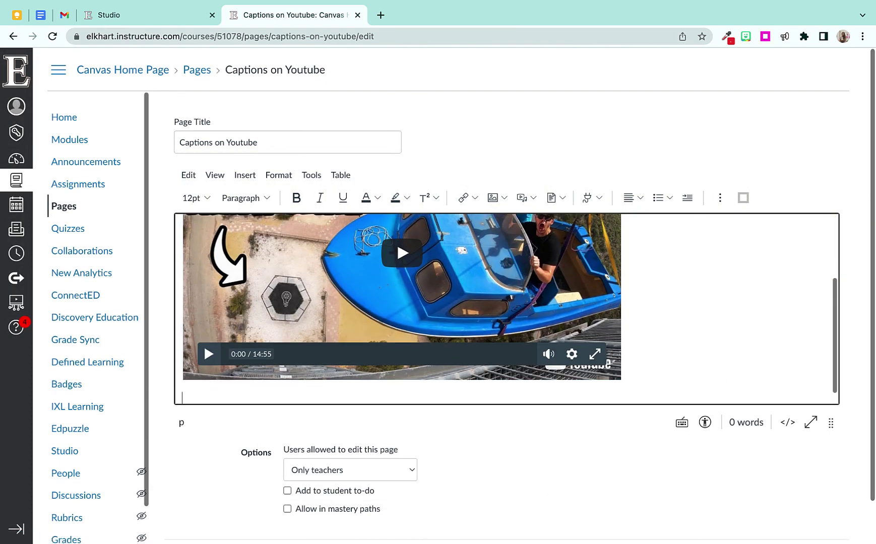
- Add 'Link to Captions' text linked to the pasted YouTube URL and save the page
text(Link to C)
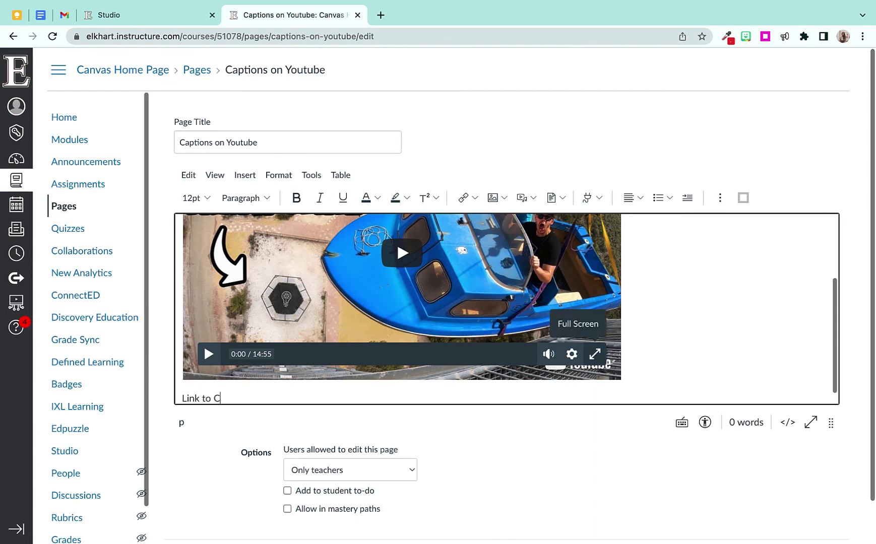
text(aptions)
triple_click(222, 399)
click(476, 199)
click(485, 222)
click(457, 331)
text(https://youtu.be/FZVIrFb7-d4E)
click(643, 382)
scroll(684, 436, down, 1)
click(821, 512)
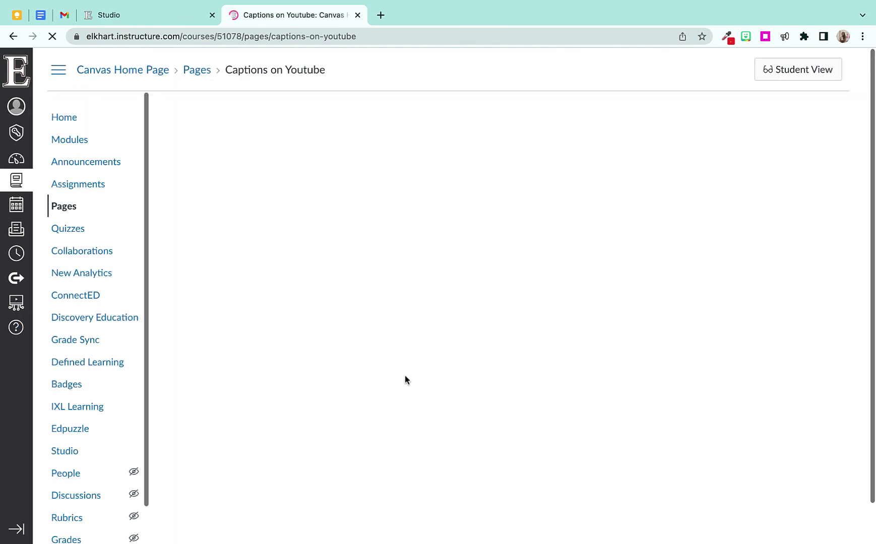